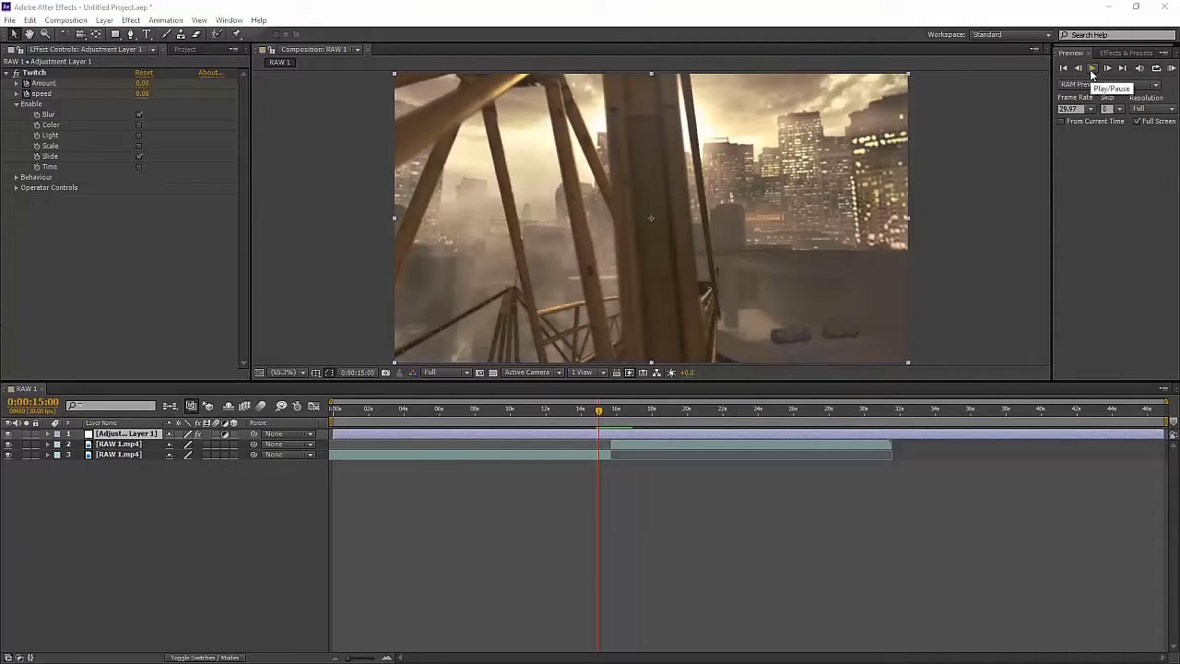
- Play back the existing transition, then return the current time to 16:27
{"action": "left_click", "coordinate": [1092, 69]}
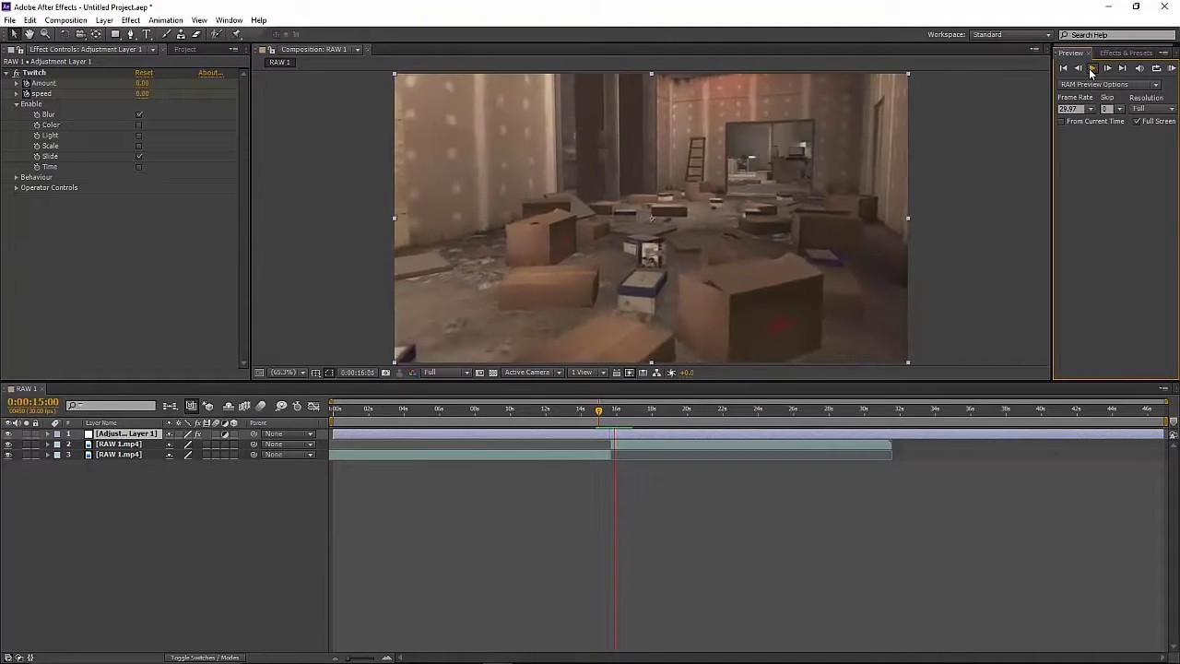
{"action": "left_click", "coordinate": [1093, 69]}
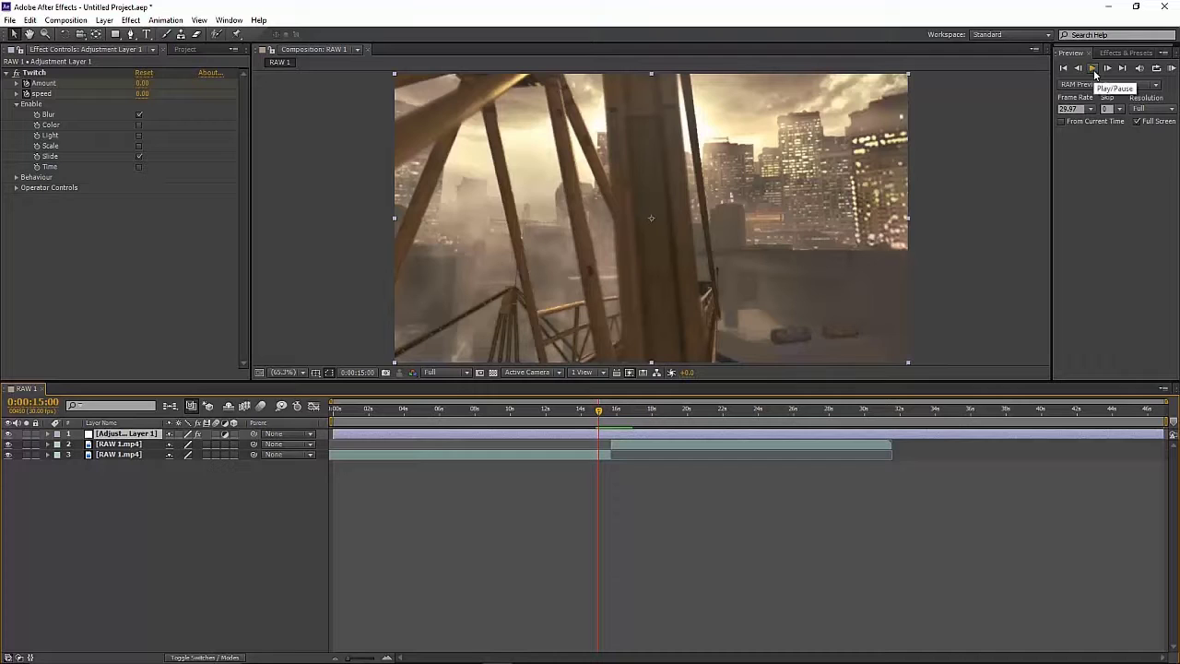
{"action": "left_click", "coordinate": [1093, 71]}
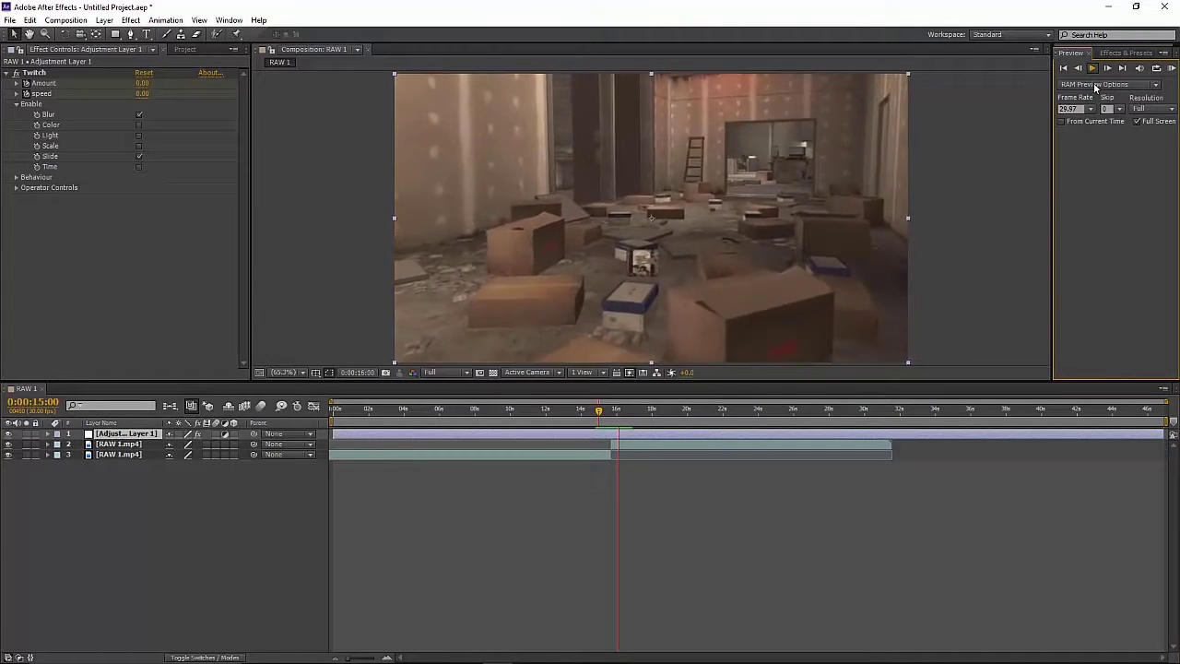
{"action": "left_click", "coordinate": [634, 328]}
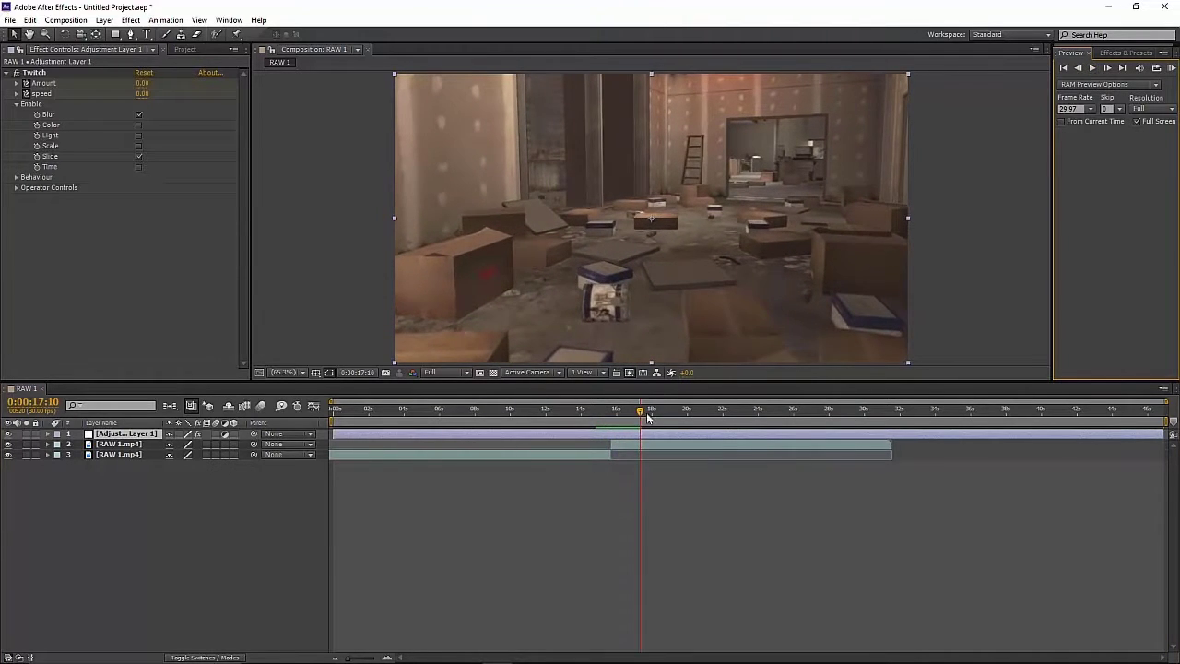
{"action": "left_click_drag", "start_coordinate": [641, 415], "coordinate": [620, 442]}
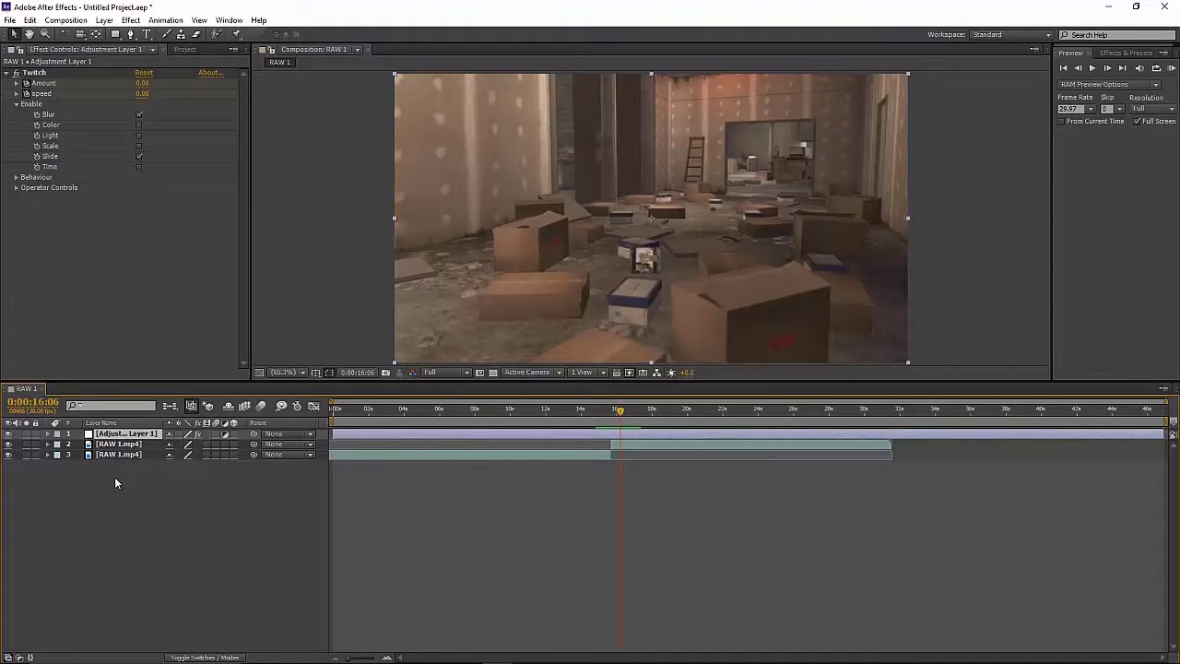
- Delete the existing adjustment layer and select the second RAW 1.mp4 layer
{"action": "key", "text": "Delete"}
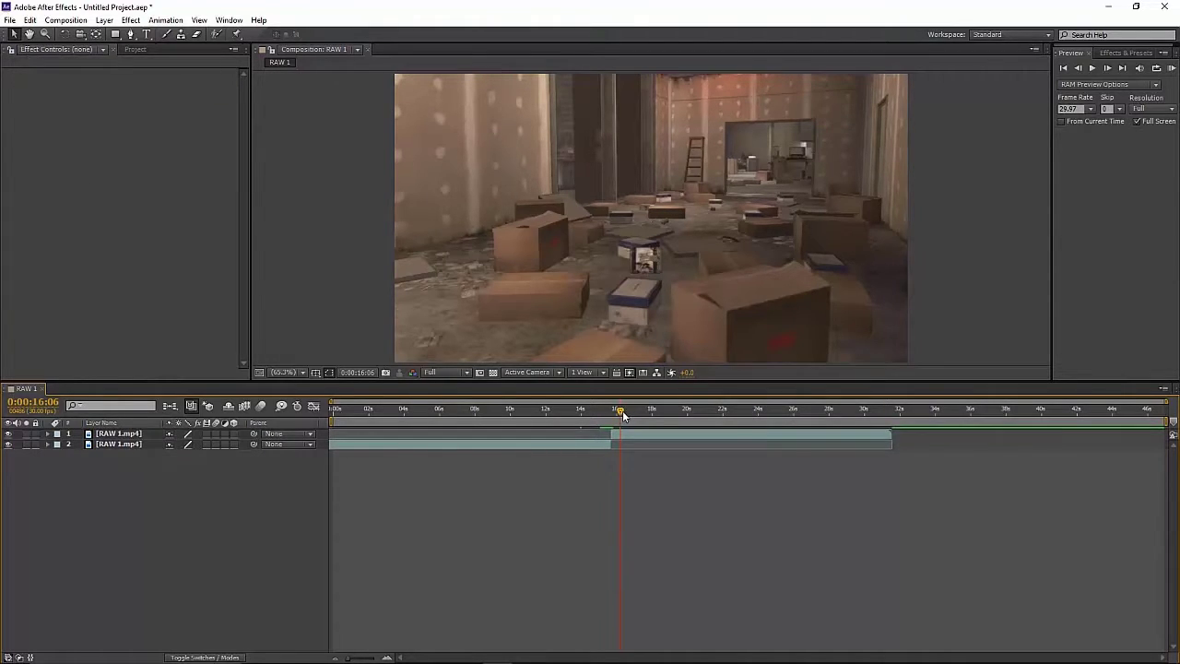
{"action": "mouse_move", "coordinate": [620, 416]}
{"action": "left_mouse_down"}
{"action": "mouse_move", "coordinate": [559, 410]}
{"action": "mouse_move", "coordinate": [613, 424]}
{"action": "left_mouse_up"}
{"action": "left_click", "coordinate": [117, 444]}
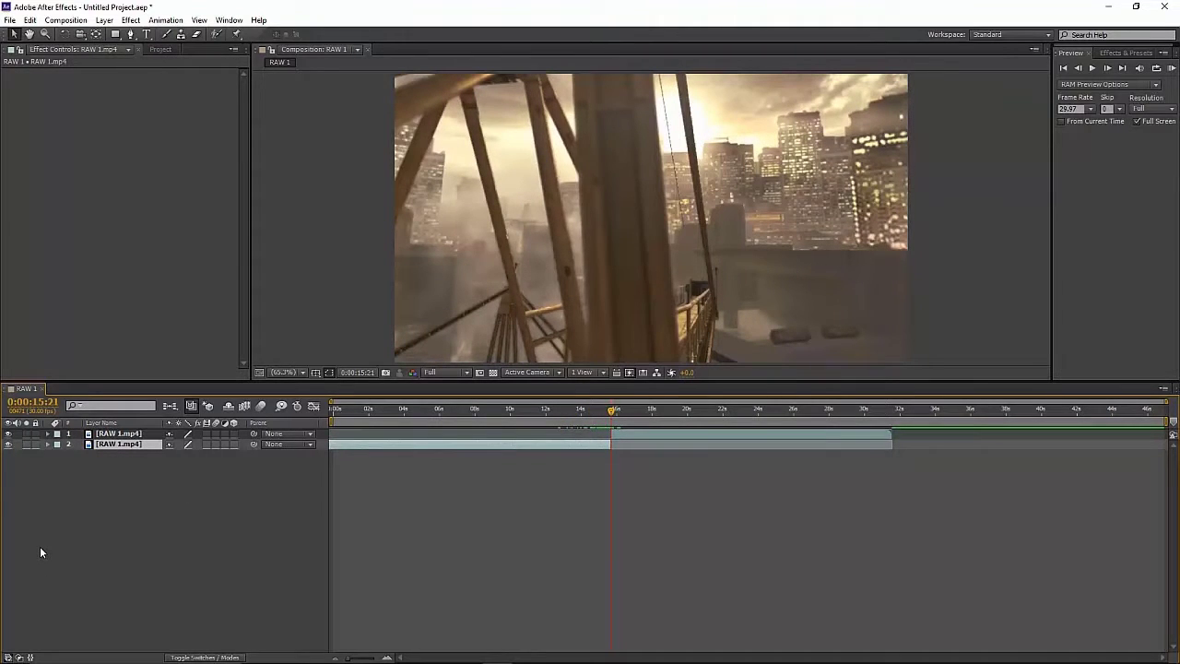
- Open the Import File dialog, cancel without importing, and scrub through the first clip
{"action": "key", "text": "ctrl+i"}
{"action": "scroll", "coordinate": [230, 157], "scroll_direction": "down", "scroll_amount": 2}
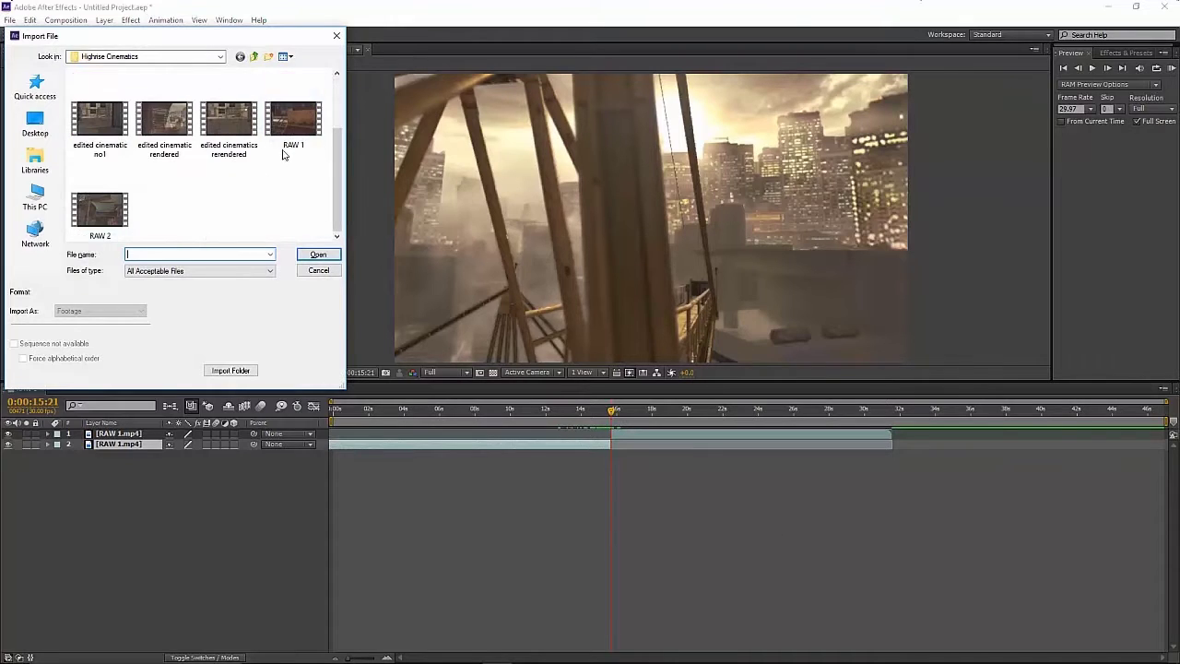
{"action": "left_click", "coordinate": [318, 271]}
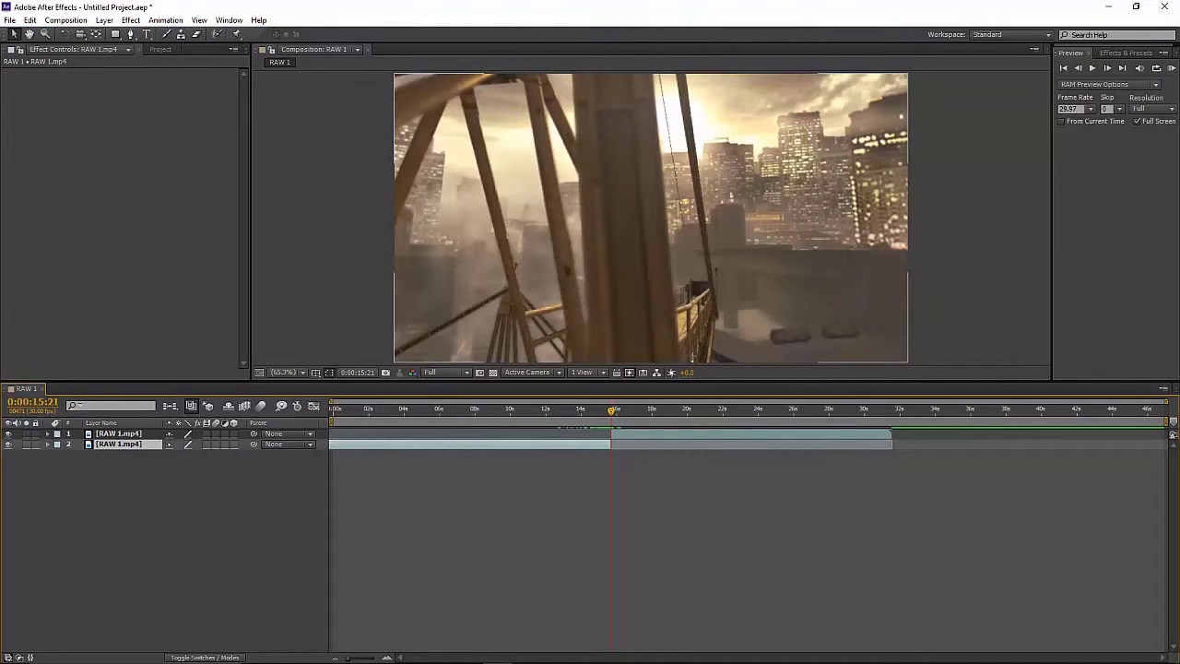
{"action": "left_click_drag", "start_coordinate": [614, 412], "coordinate": [602, 454]}
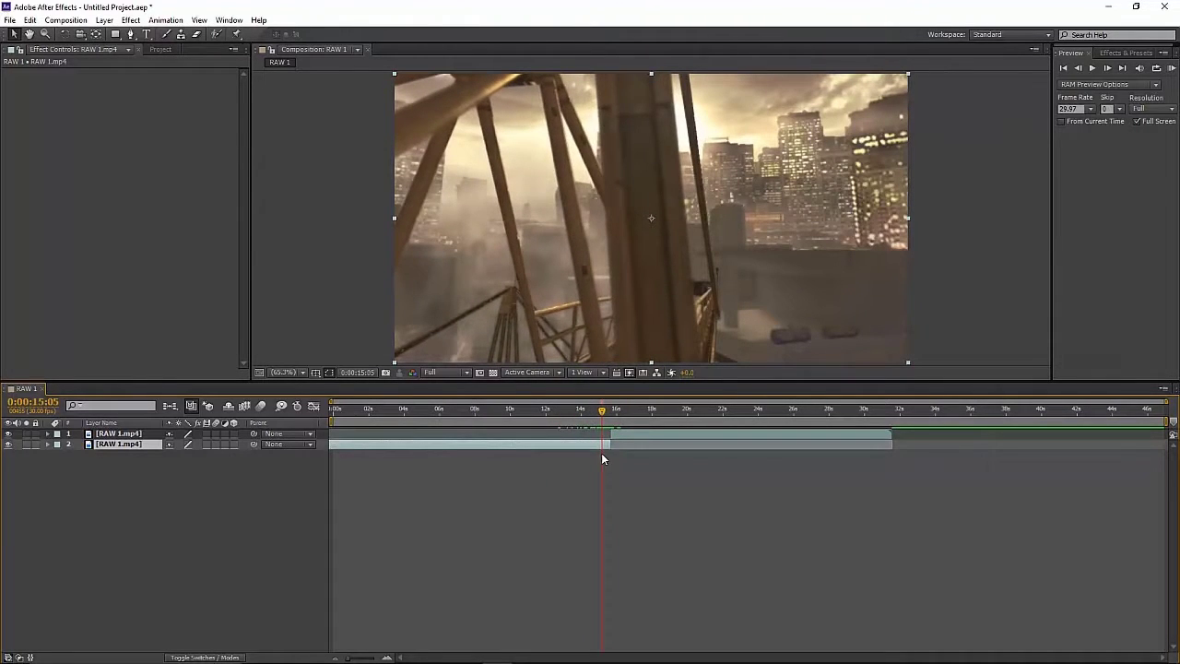
- Add a new adjustment layer above the two clips via Layer > New
{"action": "left_click", "coordinate": [104, 20]}
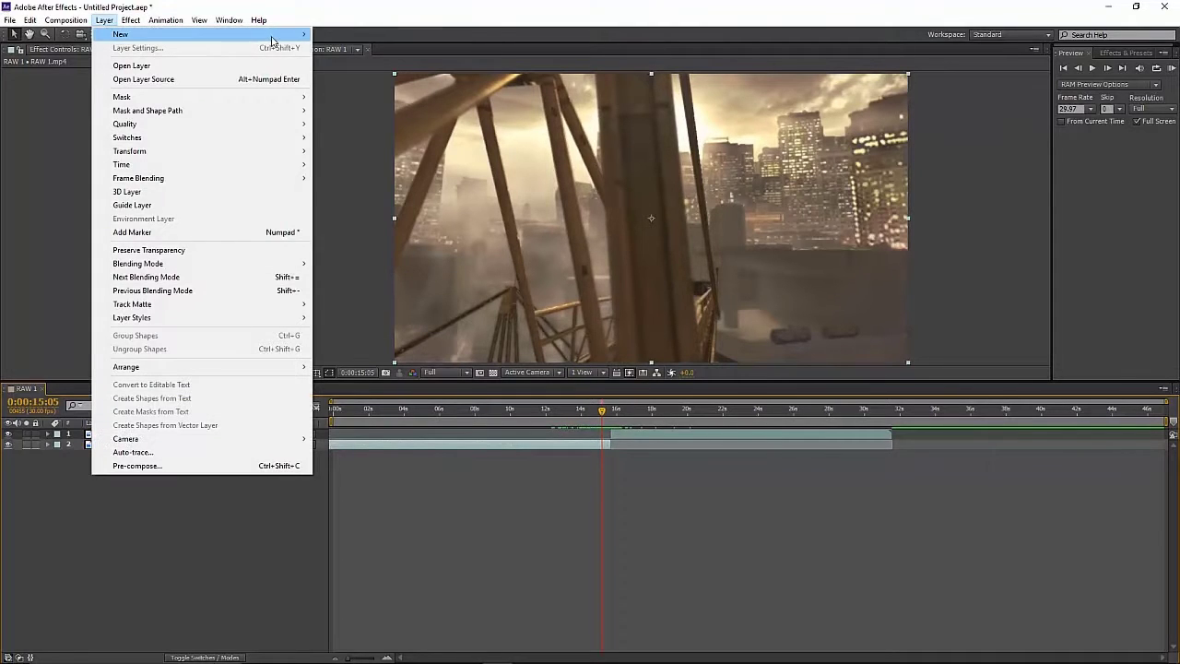
{"action": "mouse_move", "coordinate": [272, 37]}
{"action": "left_click", "coordinate": [378, 115]}
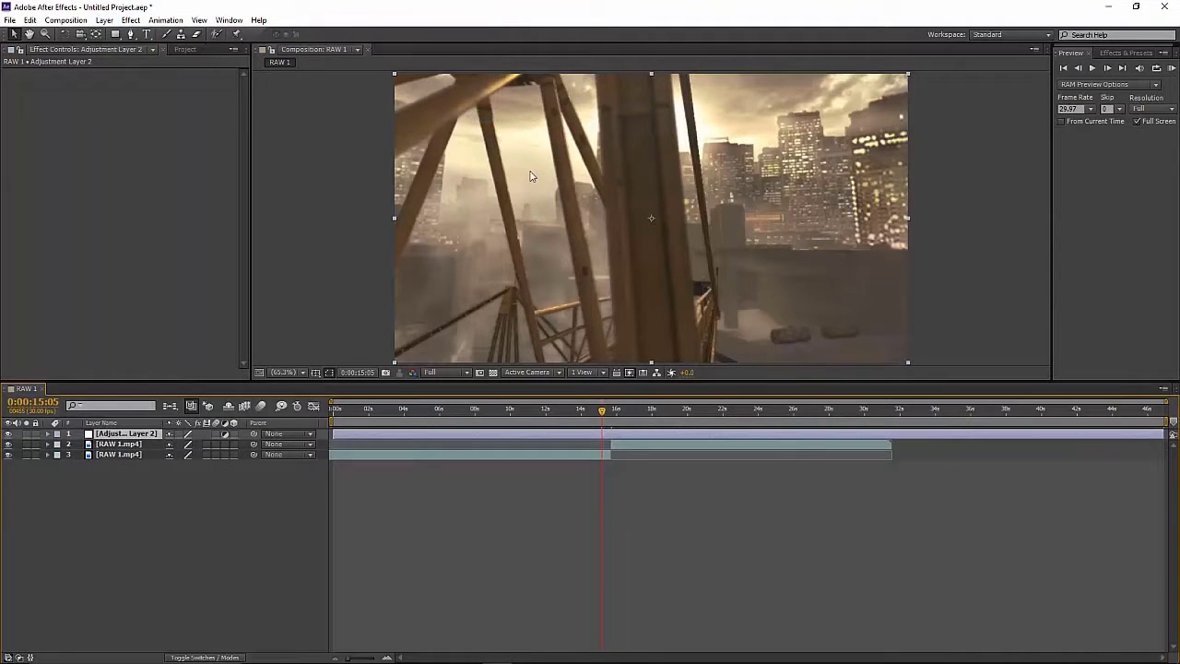
- Search Effects & Presets for 'twitch' and apply Video Copilot Twitch to the adjustment layer
{"action": "left_click", "coordinate": [1127, 52]}
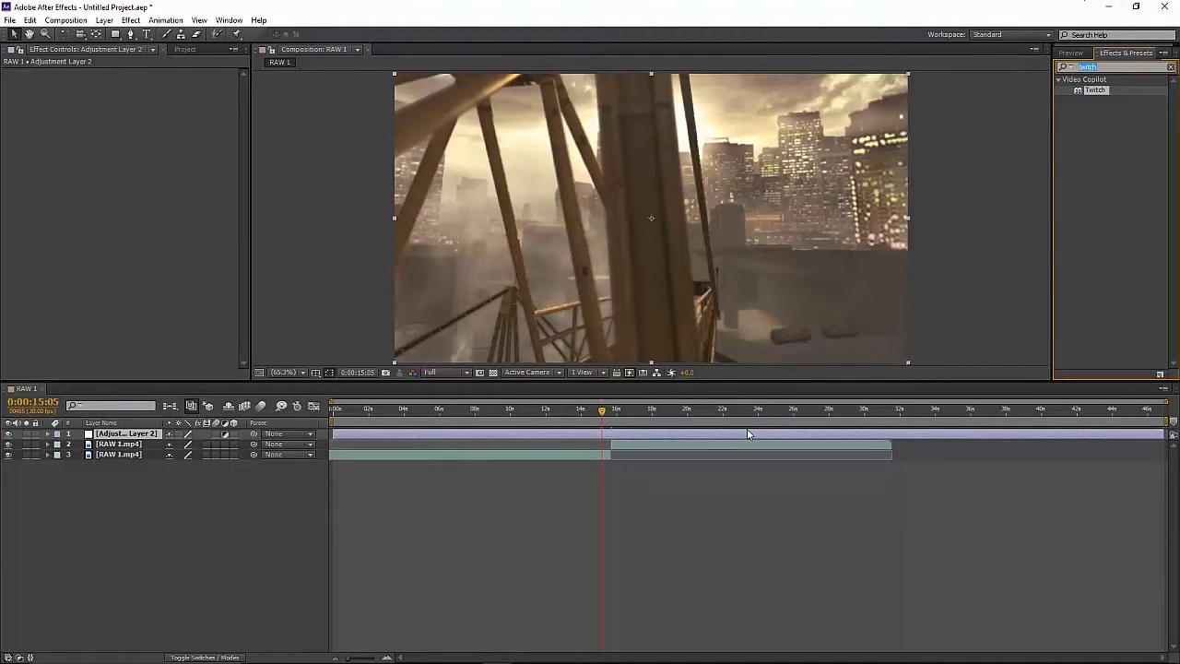
{"action": "key", "text": "BackSpace"}
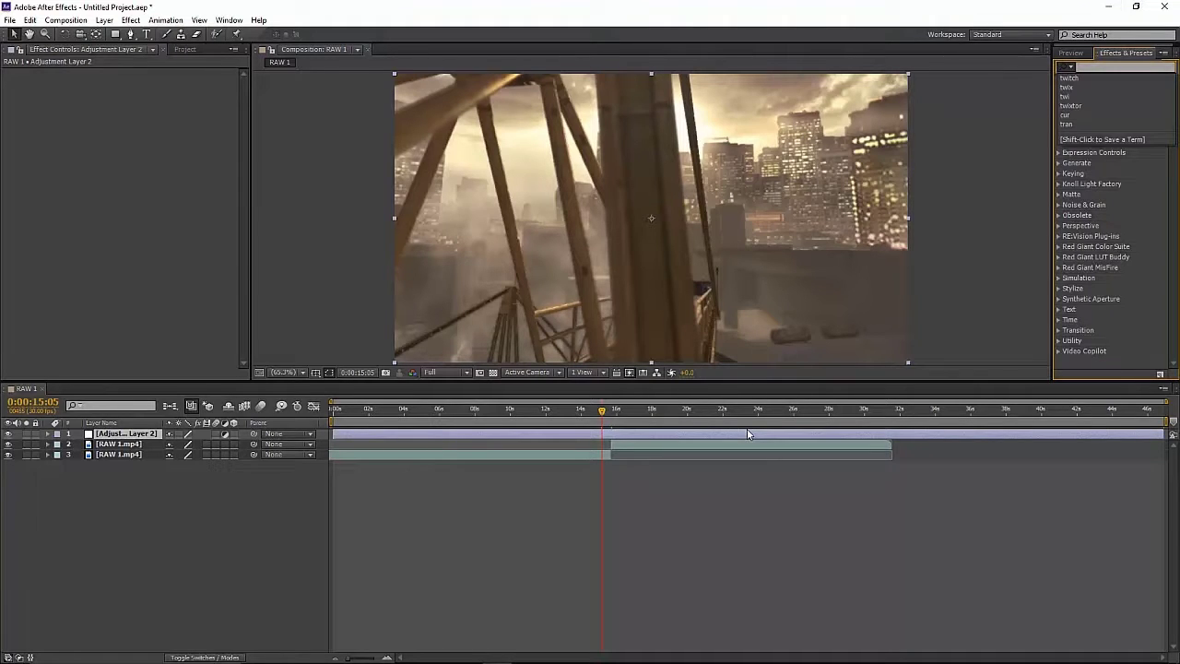
{"action": "key", "text": "Escape"}
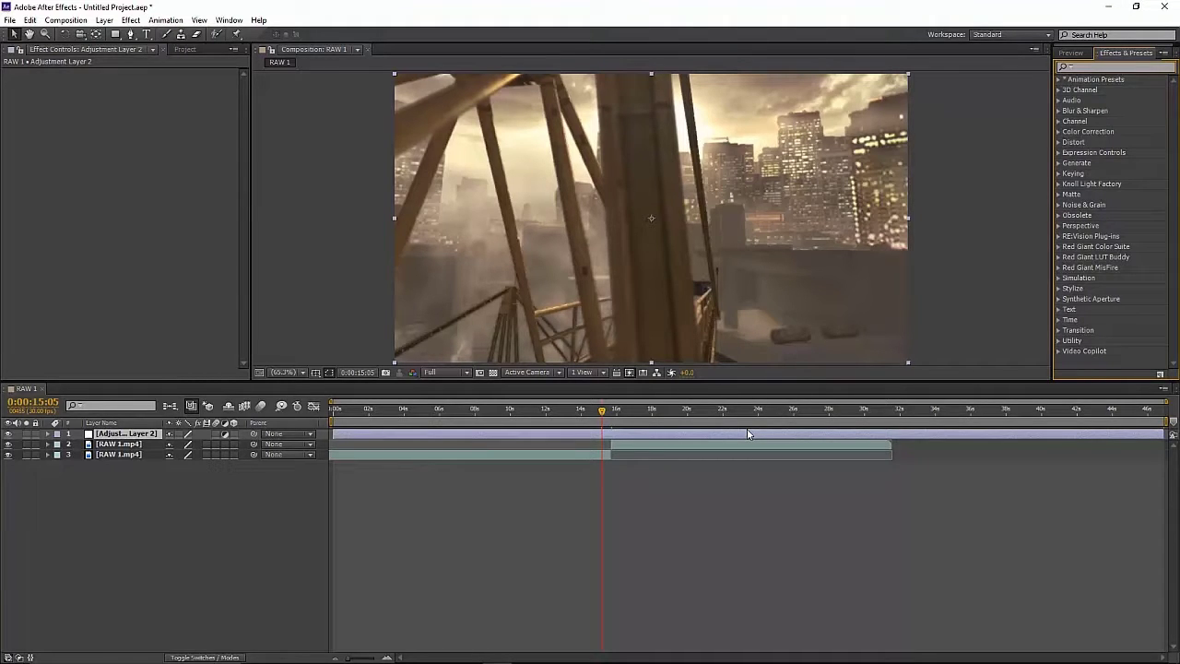
{"action": "type", "text": "twi"}
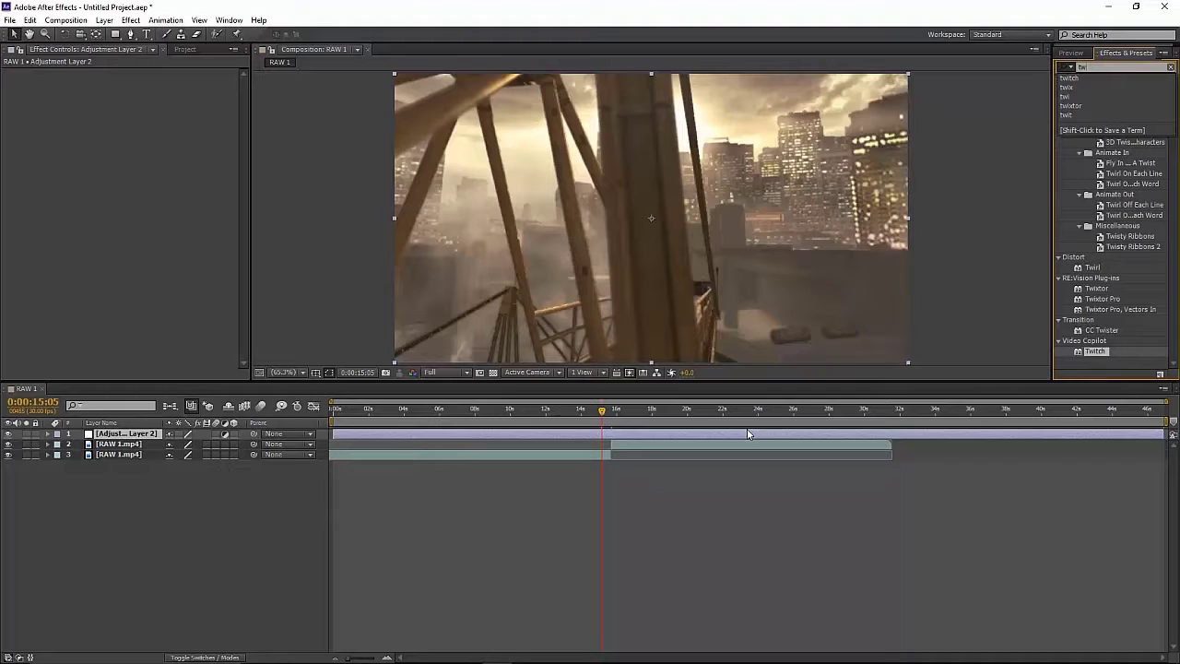
{"action": "type", "text": "tch"}
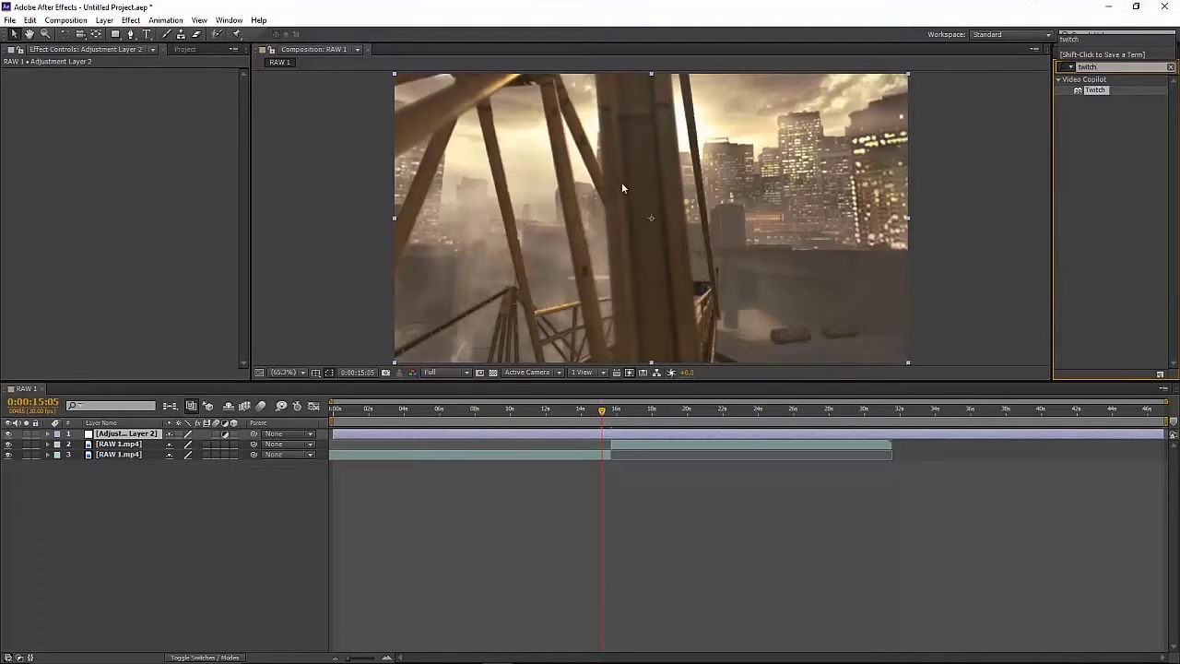
{"action": "left_click_drag", "start_coordinate": [1094, 91], "coordinate": [129, 437]}
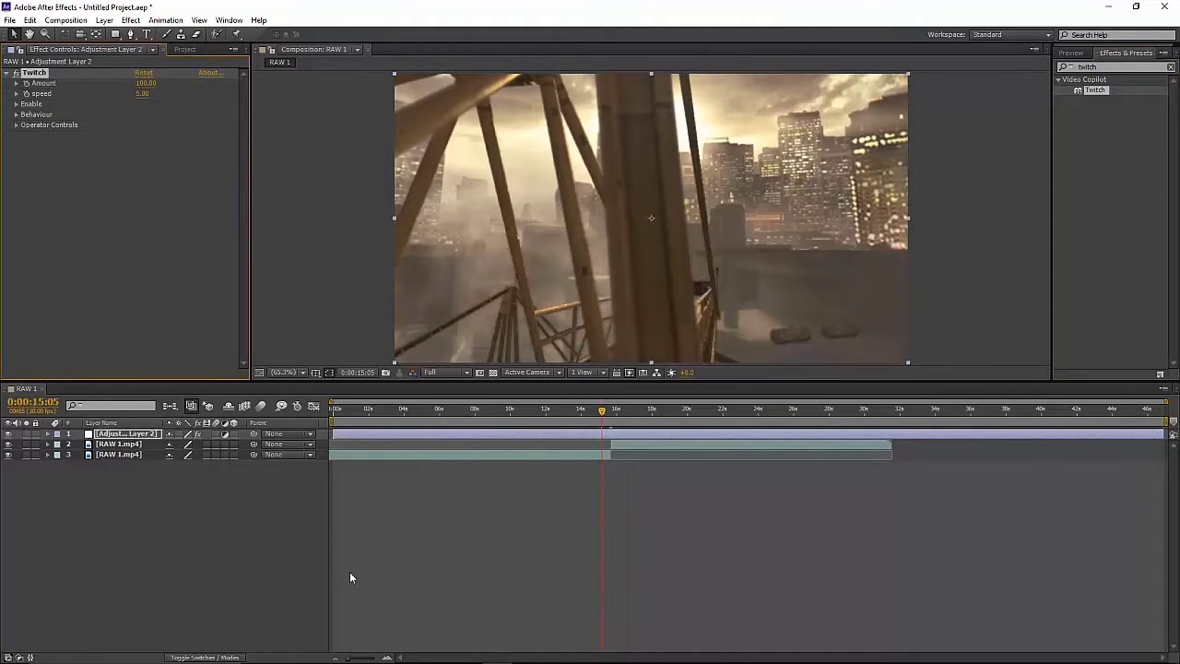
- Zoom the timeline around the cut and step the current time from 15:21 back to 15:18
{"action": "left_click_drag", "start_coordinate": [350, 659], "coordinate": [370, 658]}
{"action": "left_click", "coordinate": [625, 657]}
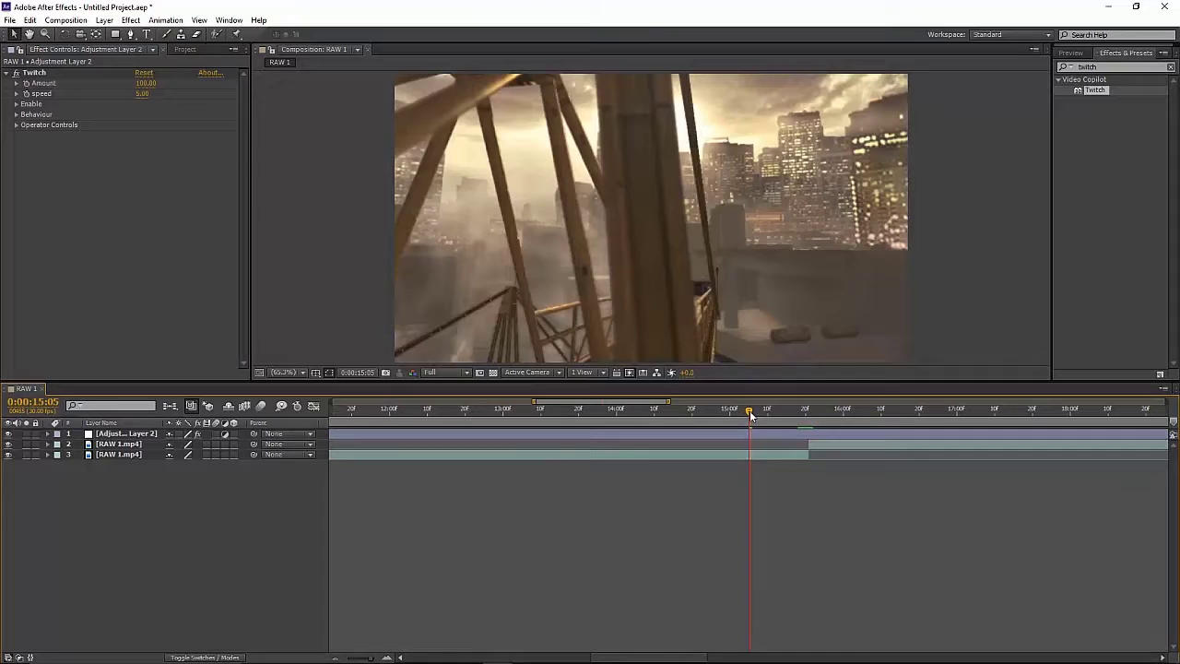
{"action": "left_click_drag", "start_coordinate": [749, 411], "coordinate": [808, 430]}
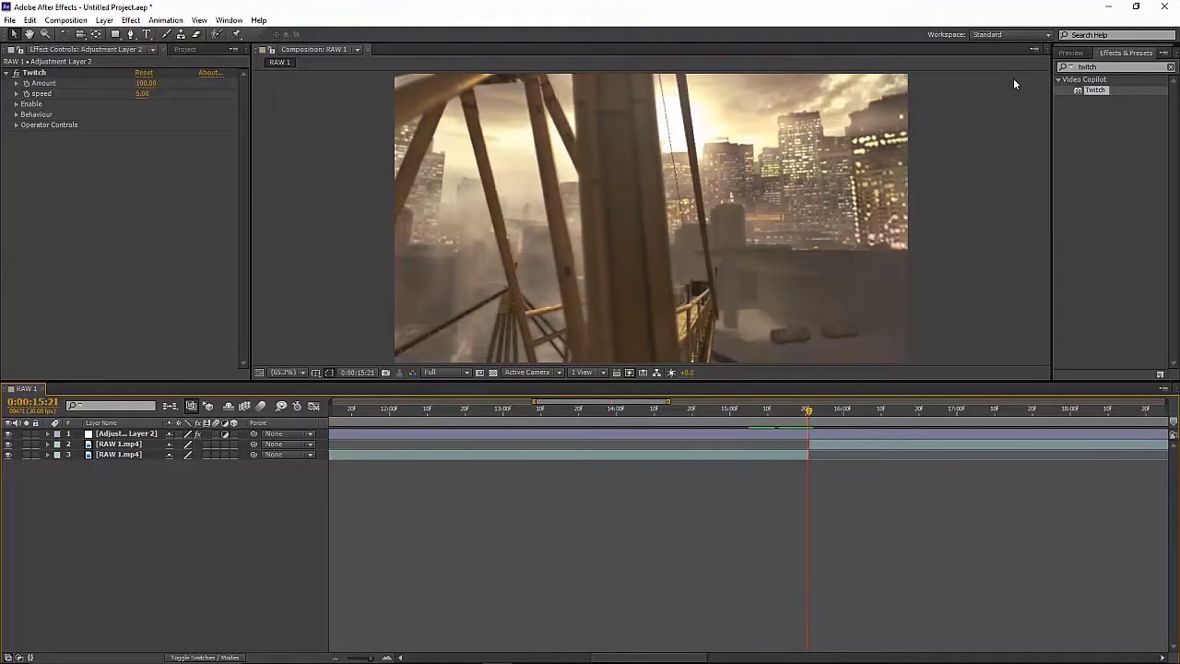
{"action": "left_click", "coordinate": [1071, 52]}
{"action": "left_click", "coordinate": [1078, 69]}
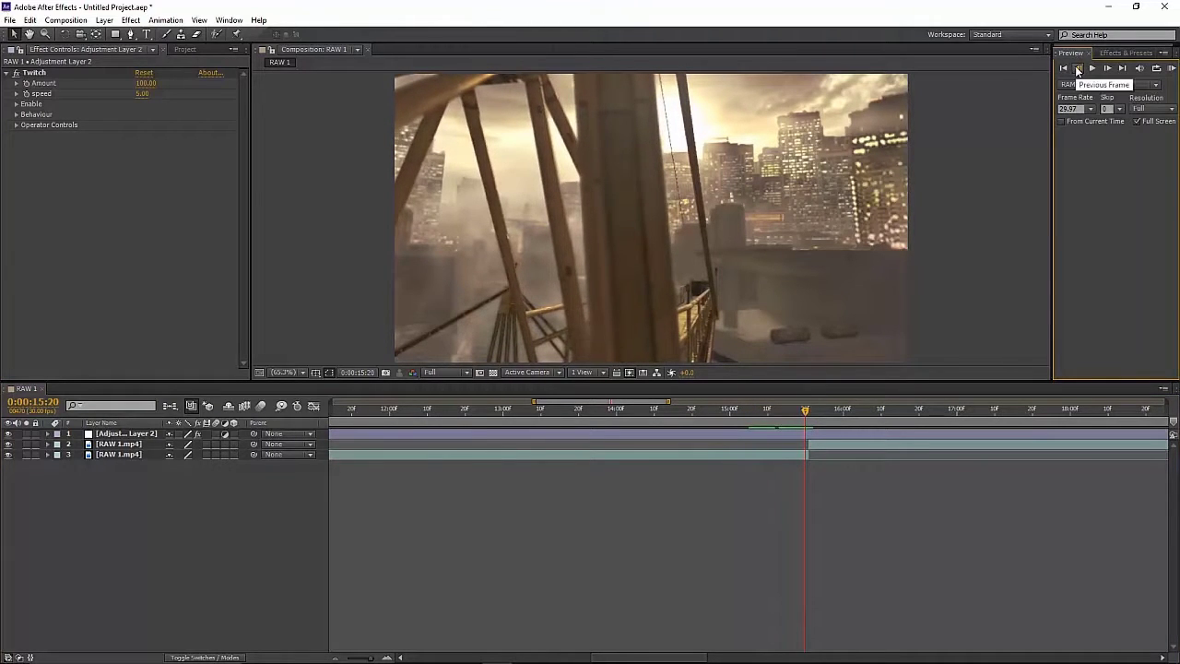
{"action": "left_click", "coordinate": [1078, 69]}
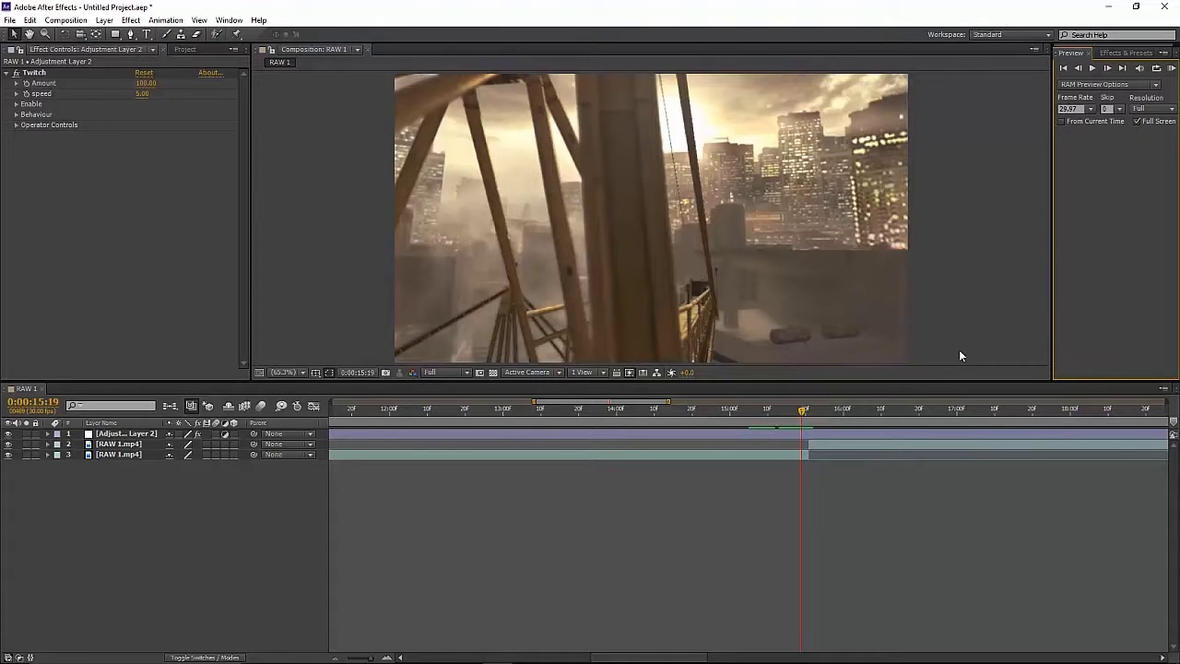
{"action": "left_click", "coordinate": [1079, 68]}
- Turn on Slide in Twitch's Enable options and set Twitch Amount to 80
{"action": "left_click", "coordinate": [27, 86]}
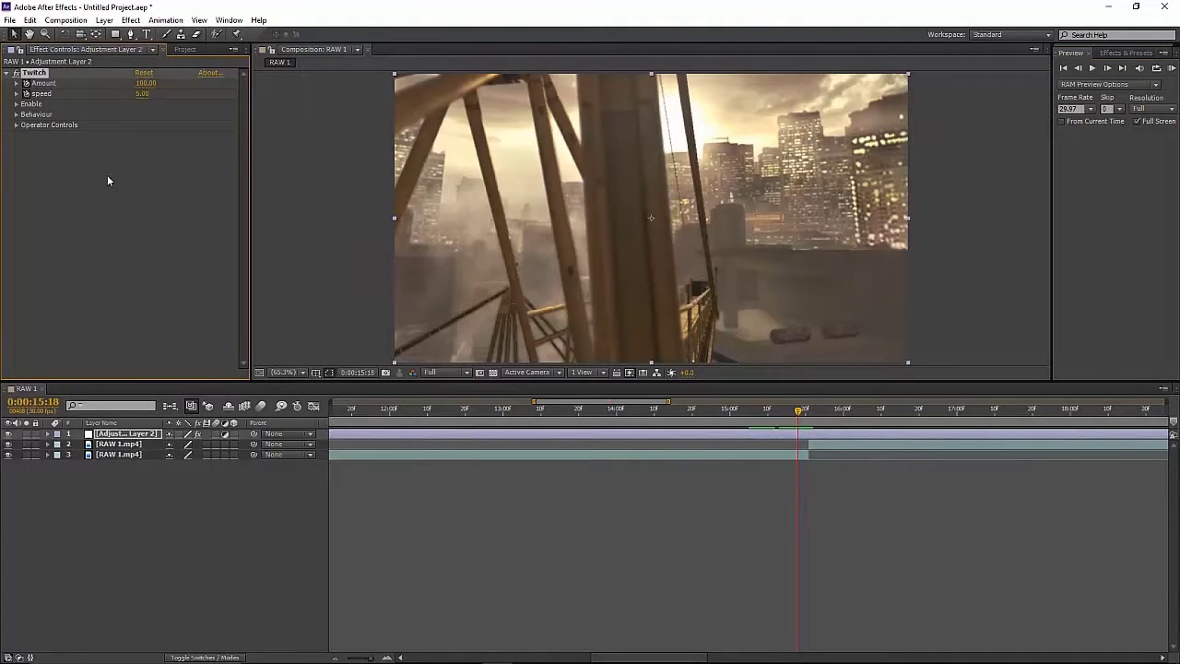
{"action": "left_click", "coordinate": [16, 104]}
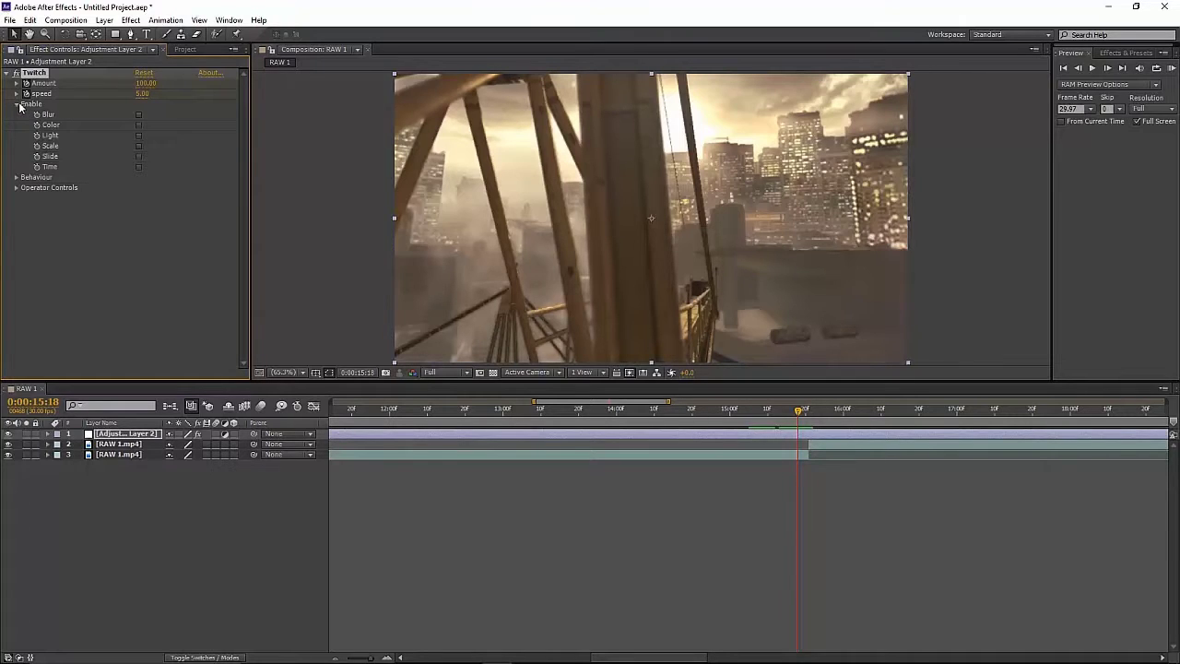
{"action": "left_click", "coordinate": [138, 156]}
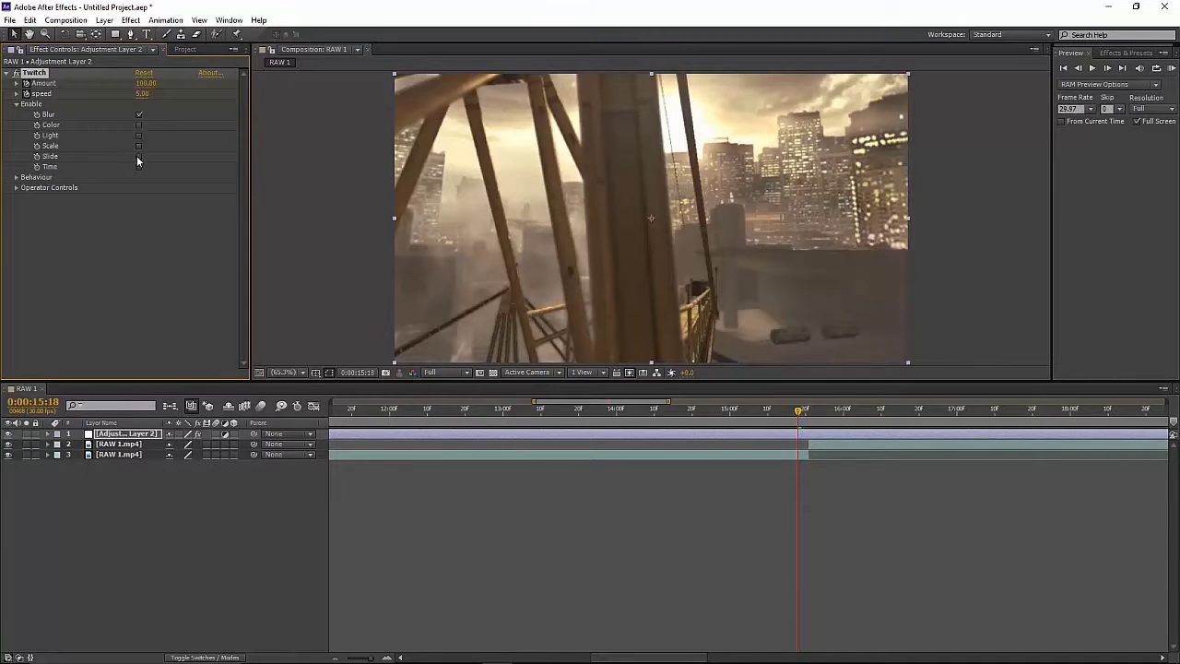
{"action": "left_click", "coordinate": [16, 104]}
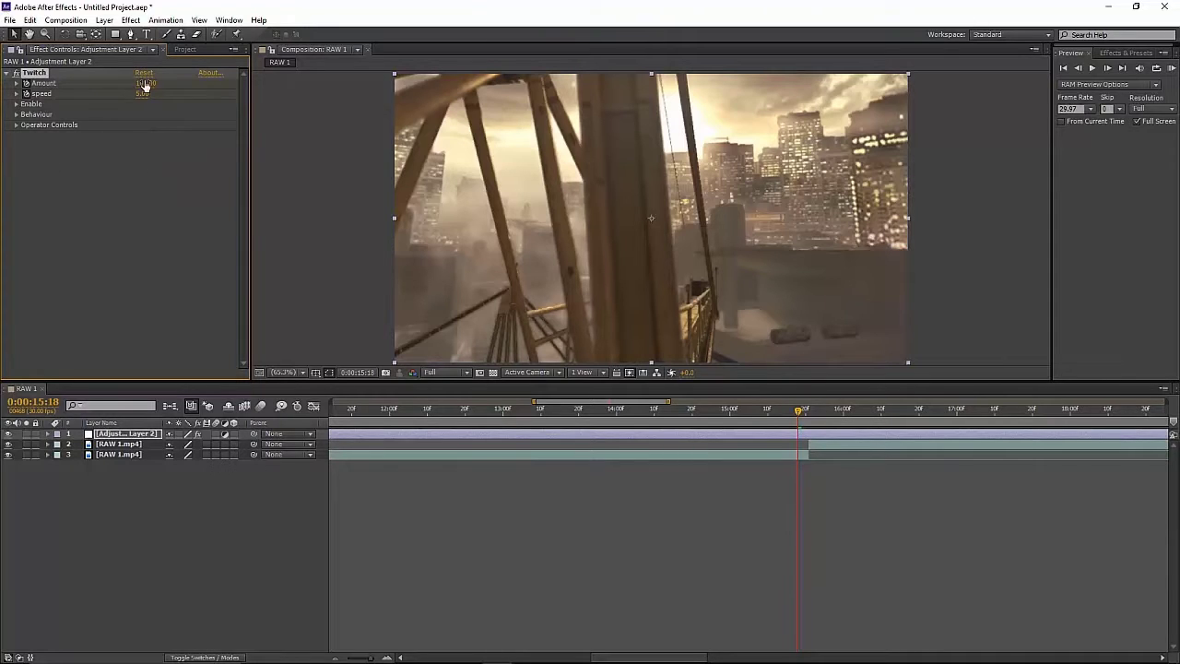
{"action": "type", "text": "80"}
{"action": "key", "text": "Return"}
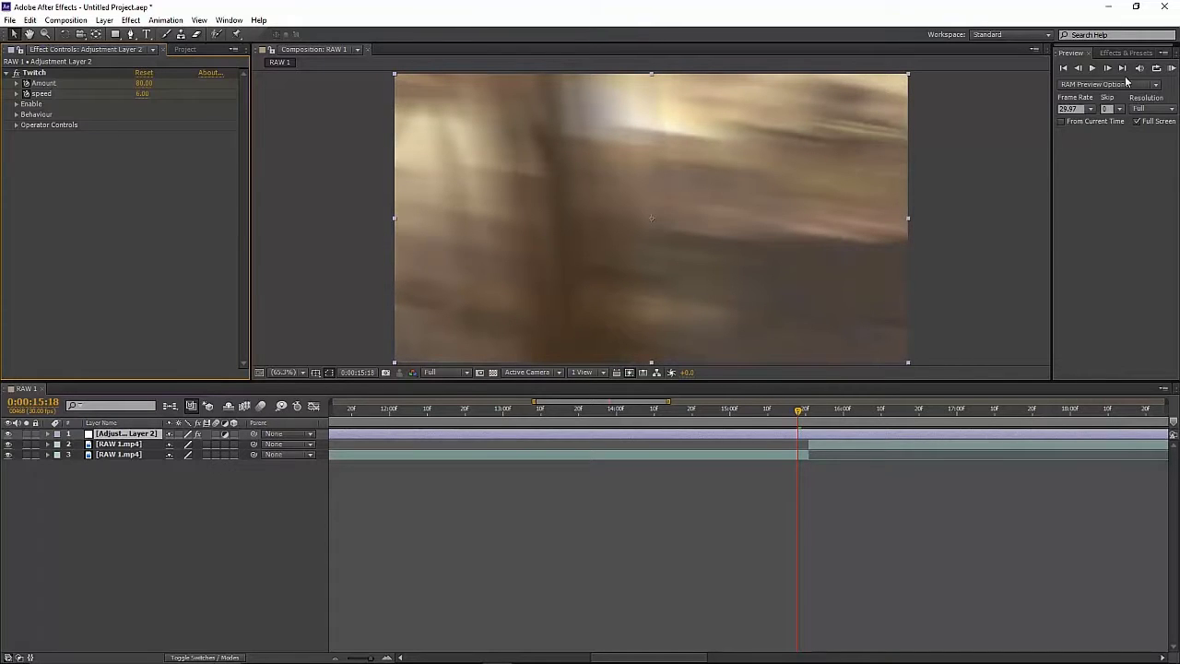
- At 15:17, reveal Twitch's keyframed properties and keyframe Amount to 0
{"action": "left_click", "coordinate": [1079, 68]}
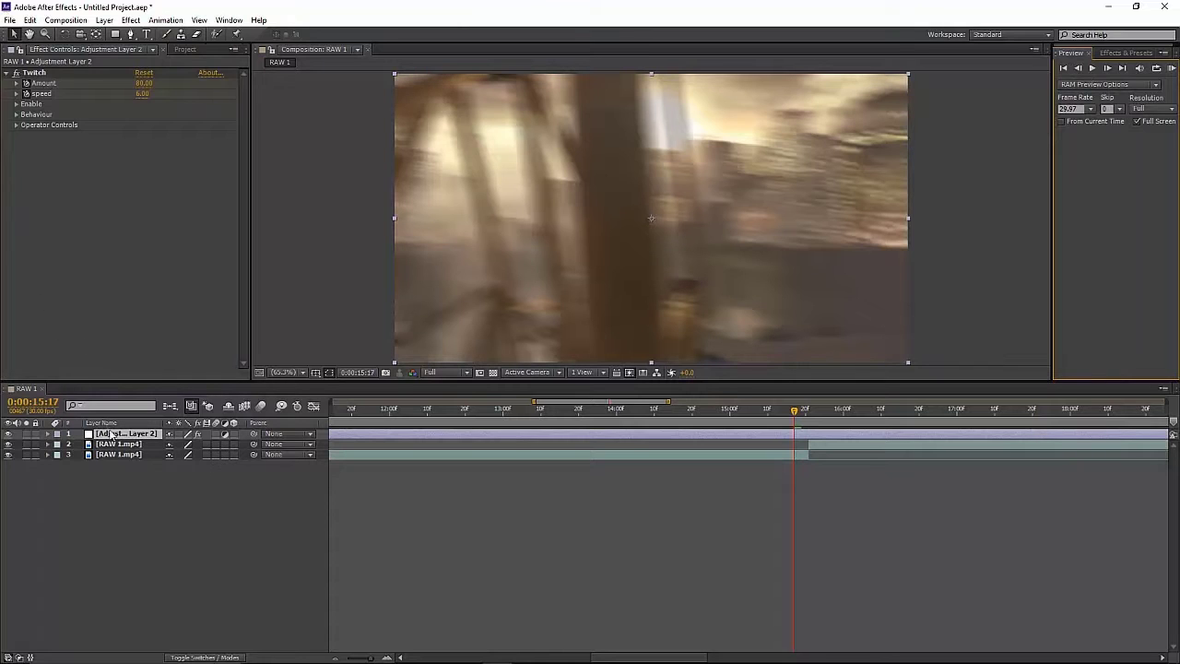
{"action": "key", "text": "u"}
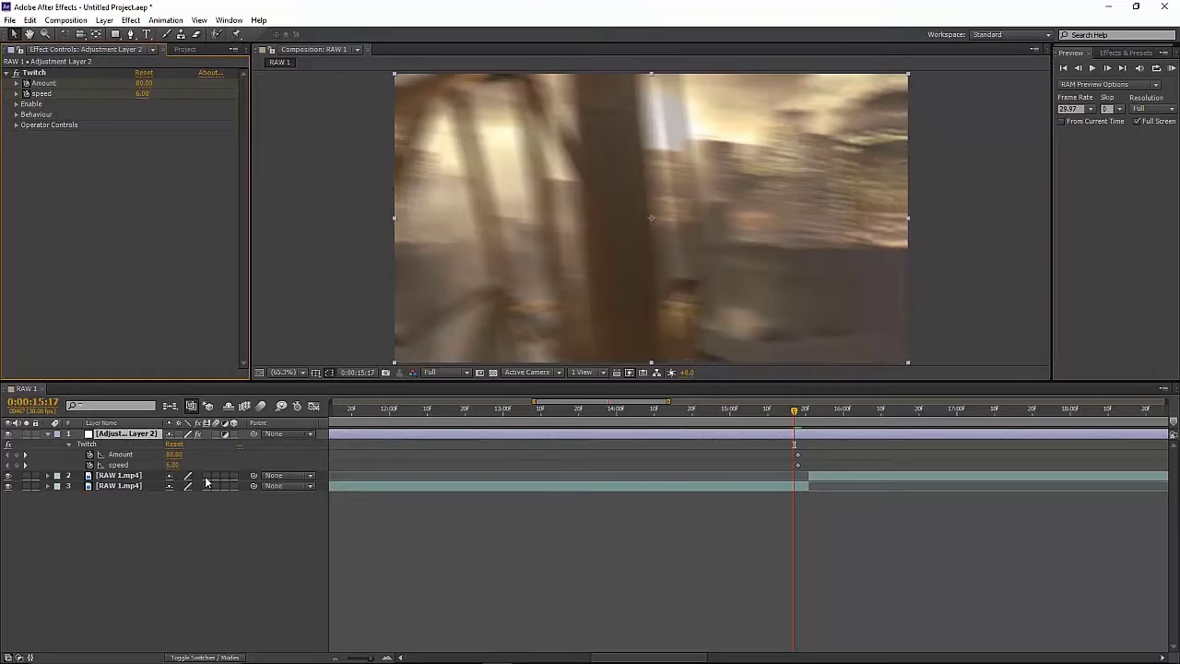
{"action": "left_click", "coordinate": [174, 453]}
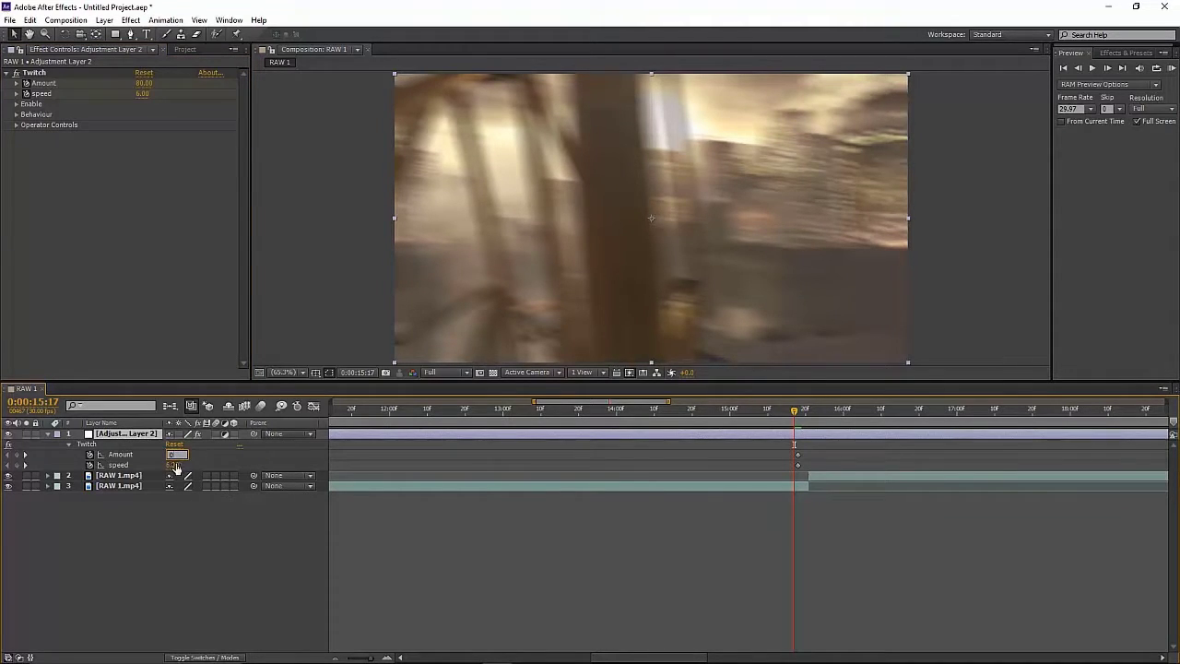
{"action": "type", "text": "0"}
{"action": "key", "text": "Return"}
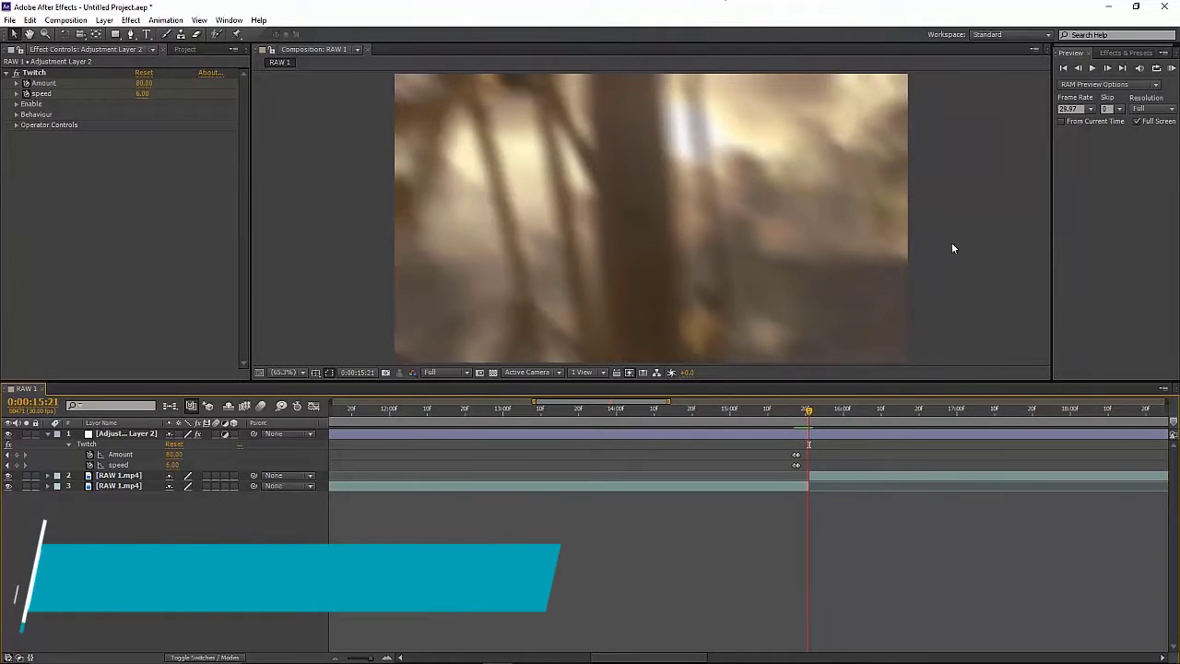
- At 15:24, add keyframes holding Twitch Amount 80 and speed 6
{"action": "left_click", "coordinate": [1105, 67]}
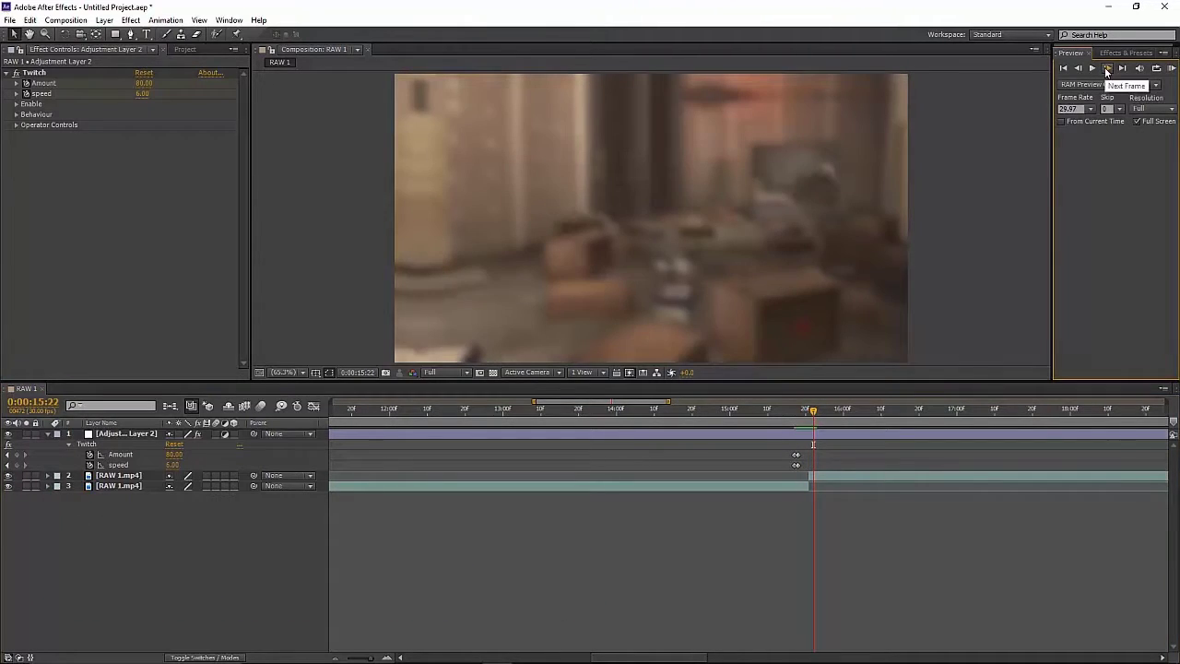
{"action": "left_click", "coordinate": [1107, 67]}
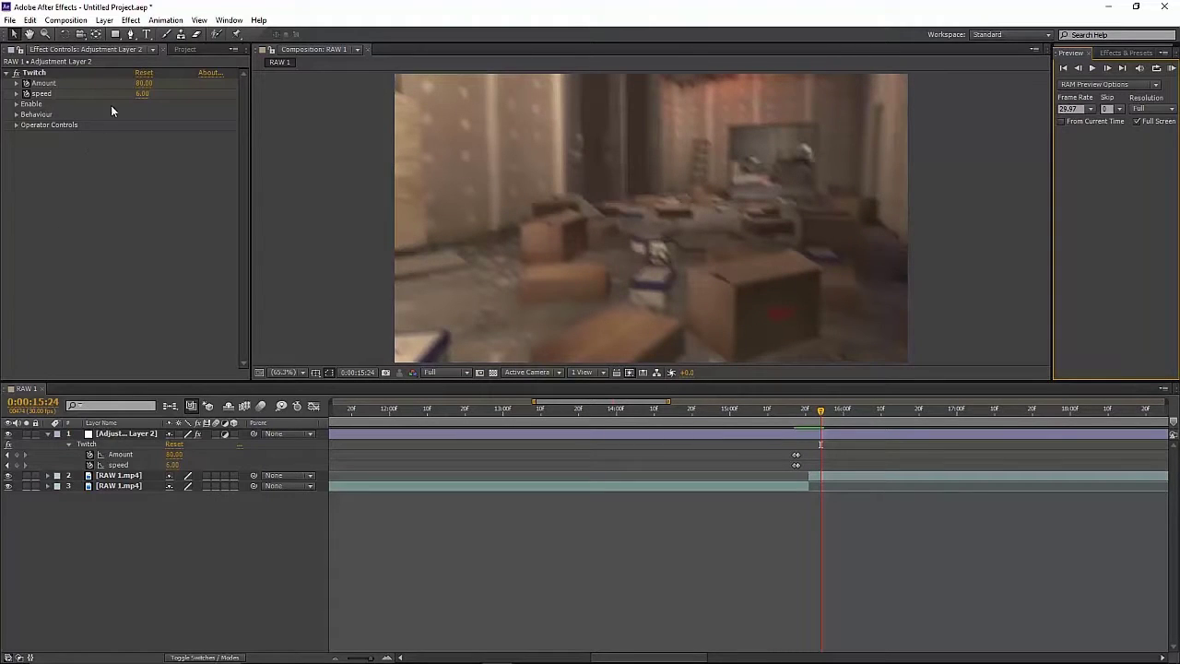
{"action": "left_click", "coordinate": [15, 455]}
{"action": "left_click", "coordinate": [16, 465]}
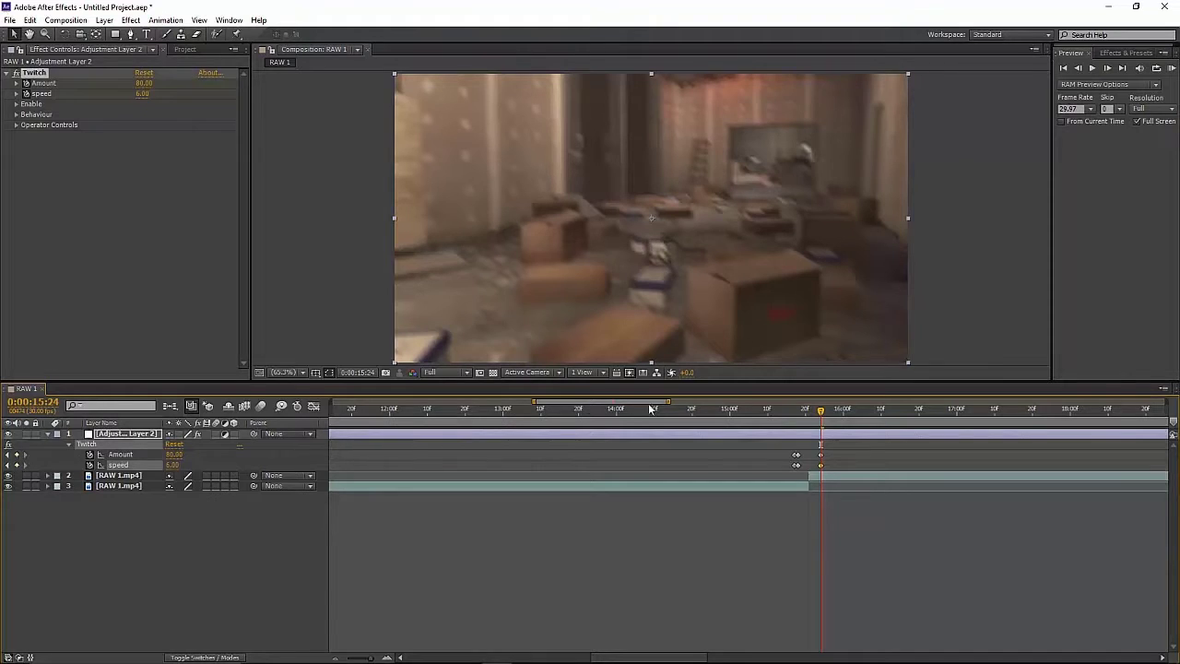
- At 15:25, keyframe Twitch Amount and speed to 0, then return to the crane shot
{"action": "left_click", "coordinate": [1109, 69]}
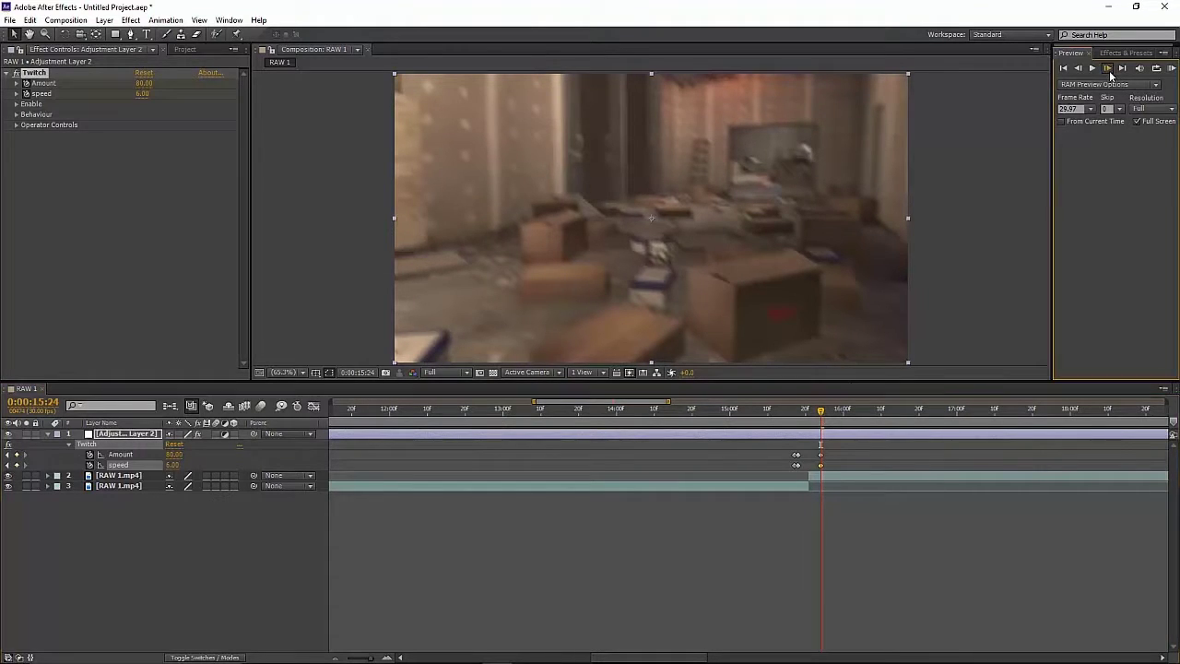
{"action": "left_click", "coordinate": [174, 455]}
{"action": "type", "text": "0"}
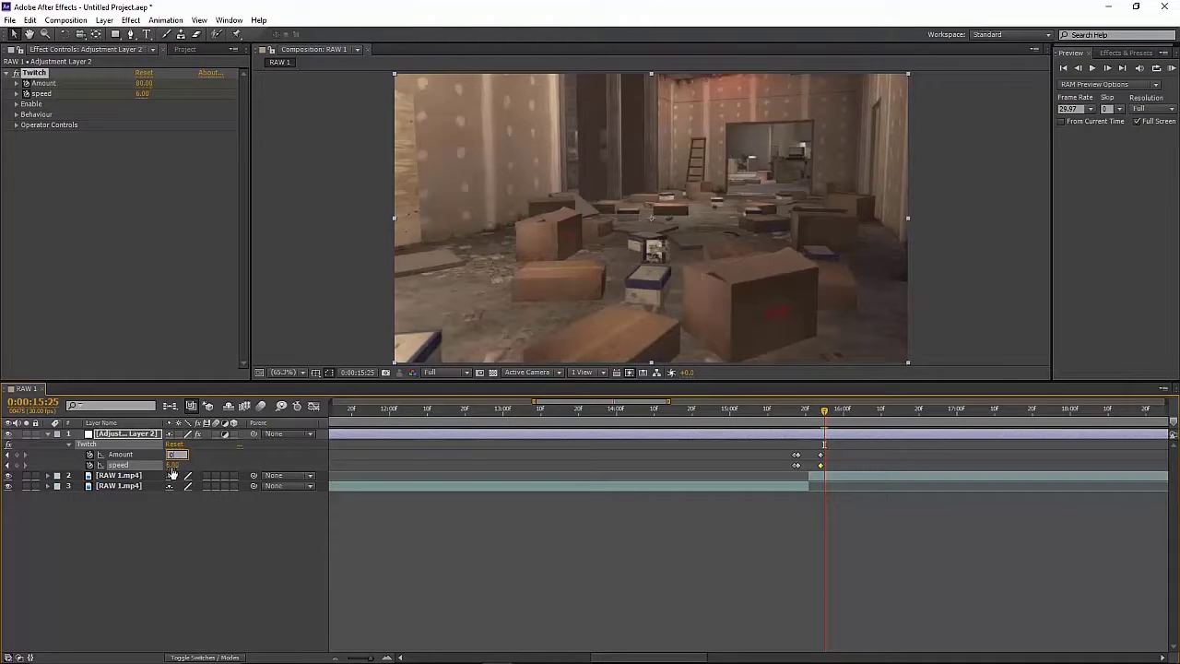
{"action": "key", "text": "Tab"}
{"action": "left_click", "coordinate": [174, 529]}
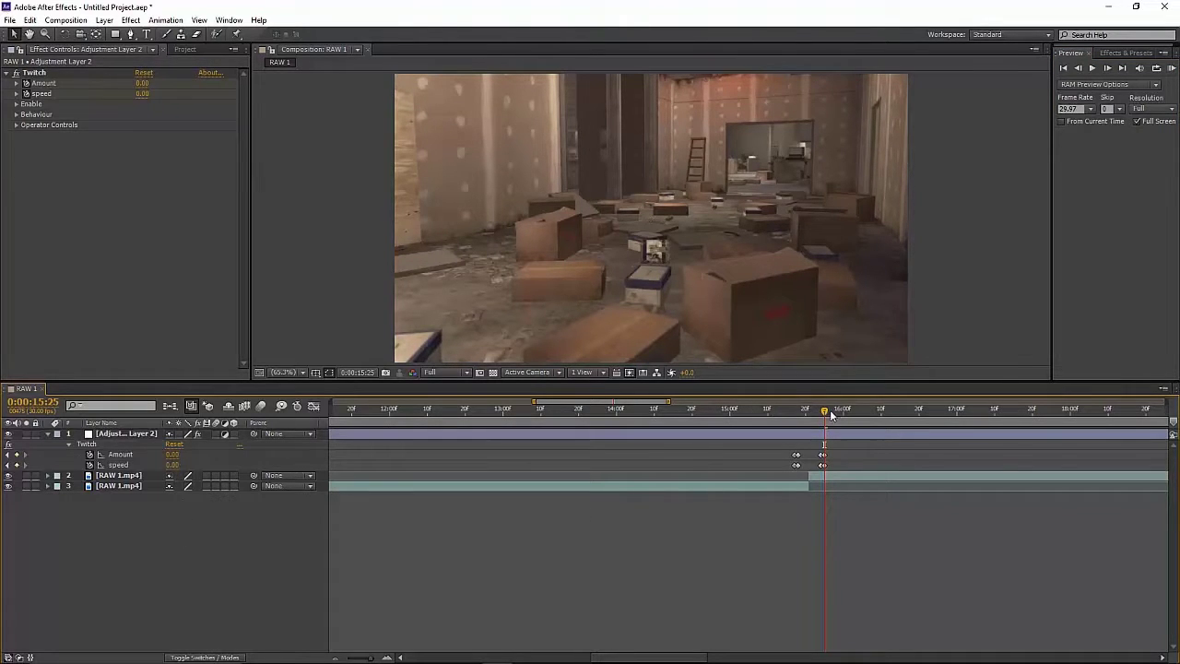
{"action": "left_click_drag", "start_coordinate": [826, 409], "coordinate": [772, 494]}
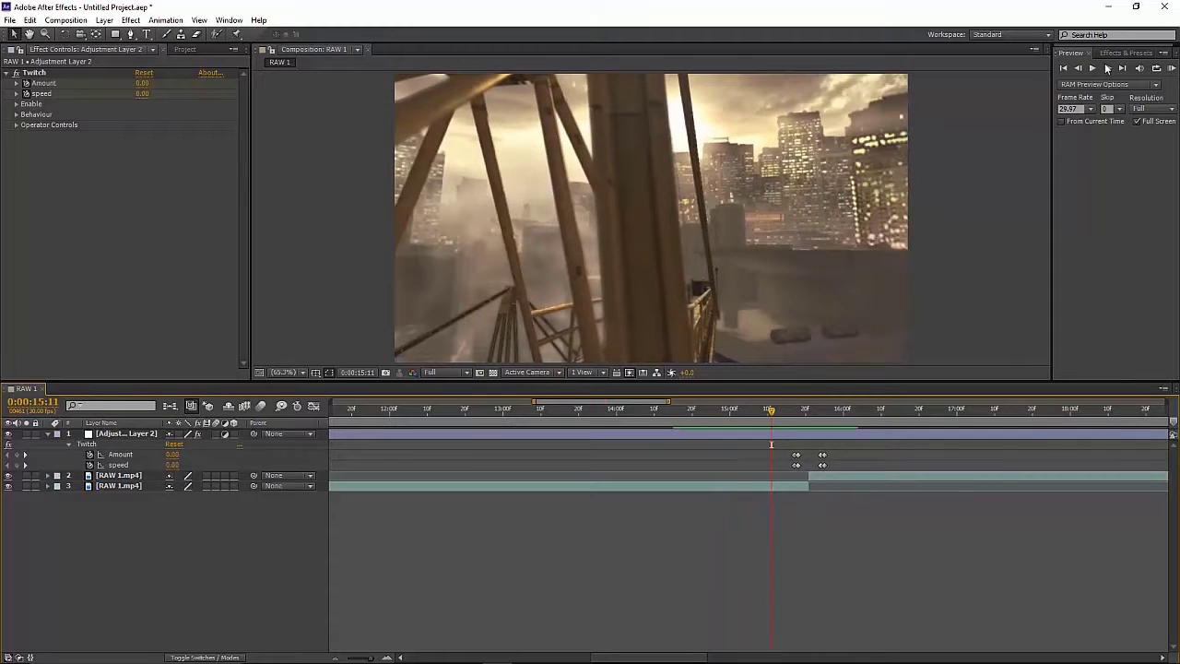
{"action": "left_click", "coordinate": [1093, 69]}
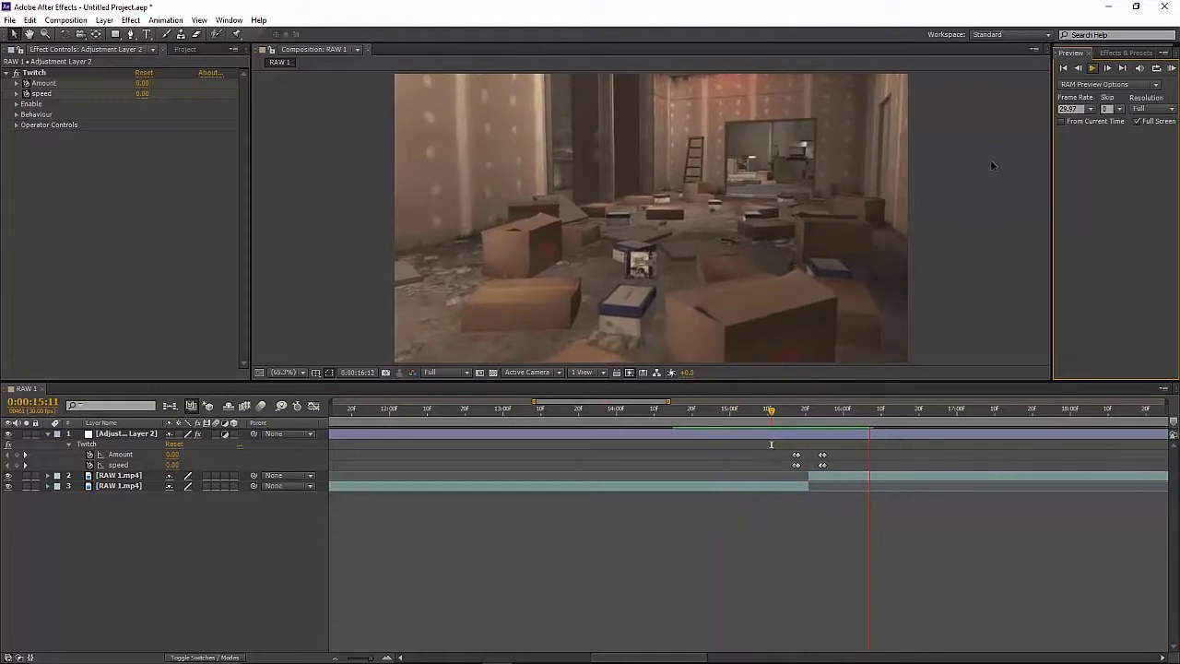
{"action": "key", "text": "space"}
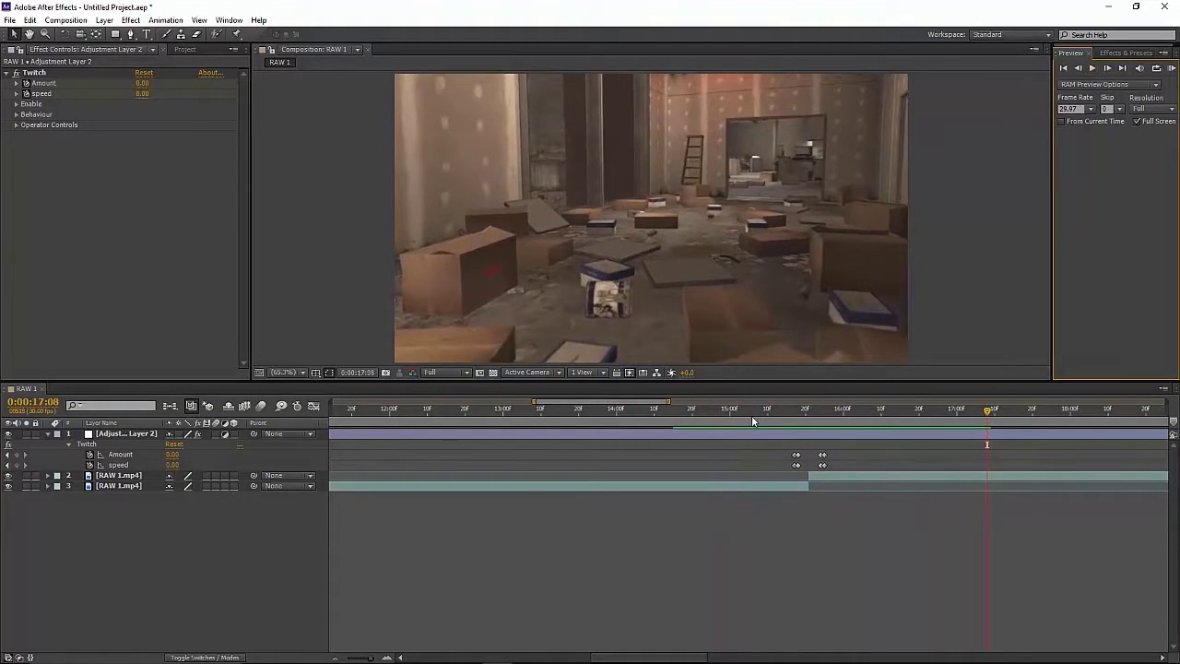
{"action": "left_click", "coordinate": [752, 421]}
{"action": "left_click", "coordinate": [1095, 69]}
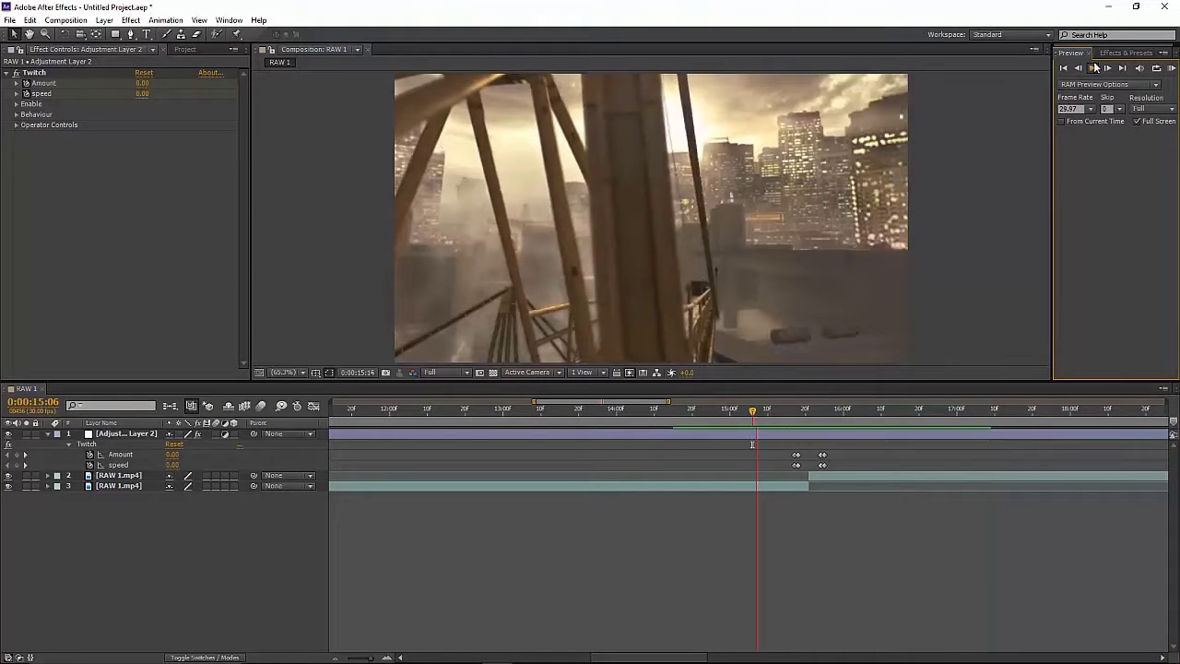
{"action": "key", "text": "space"}
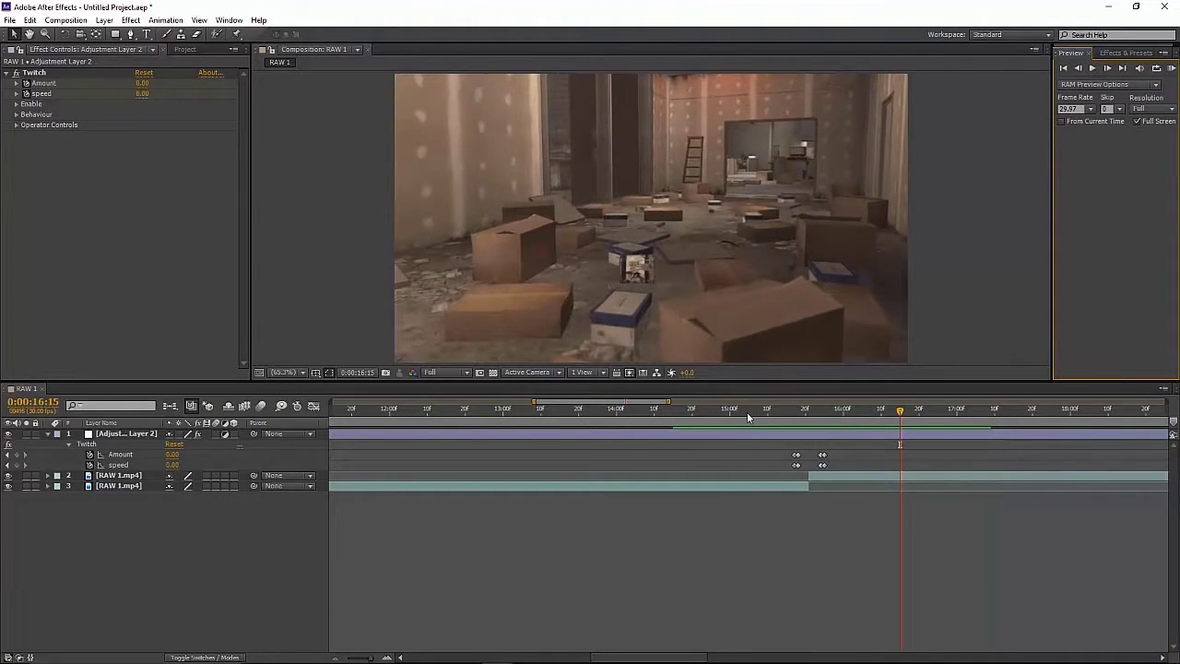
{"action": "left_click_drag", "start_coordinate": [747, 412], "coordinate": [779, 452]}
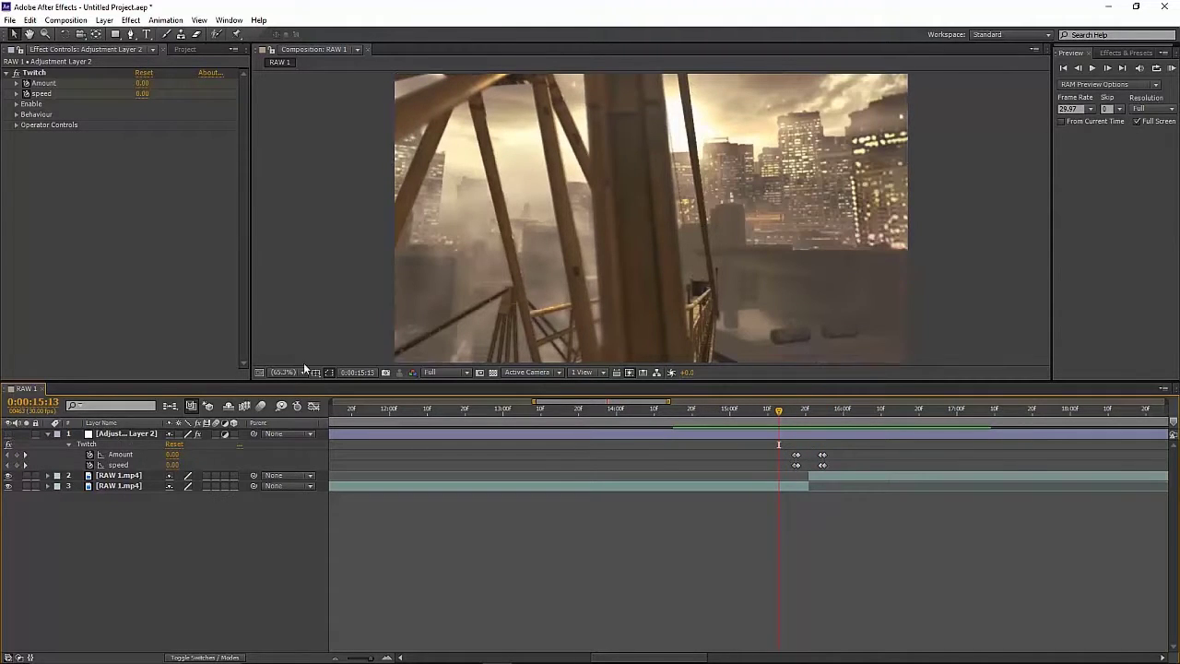
{"action": "left_click", "coordinate": [1093, 68]}
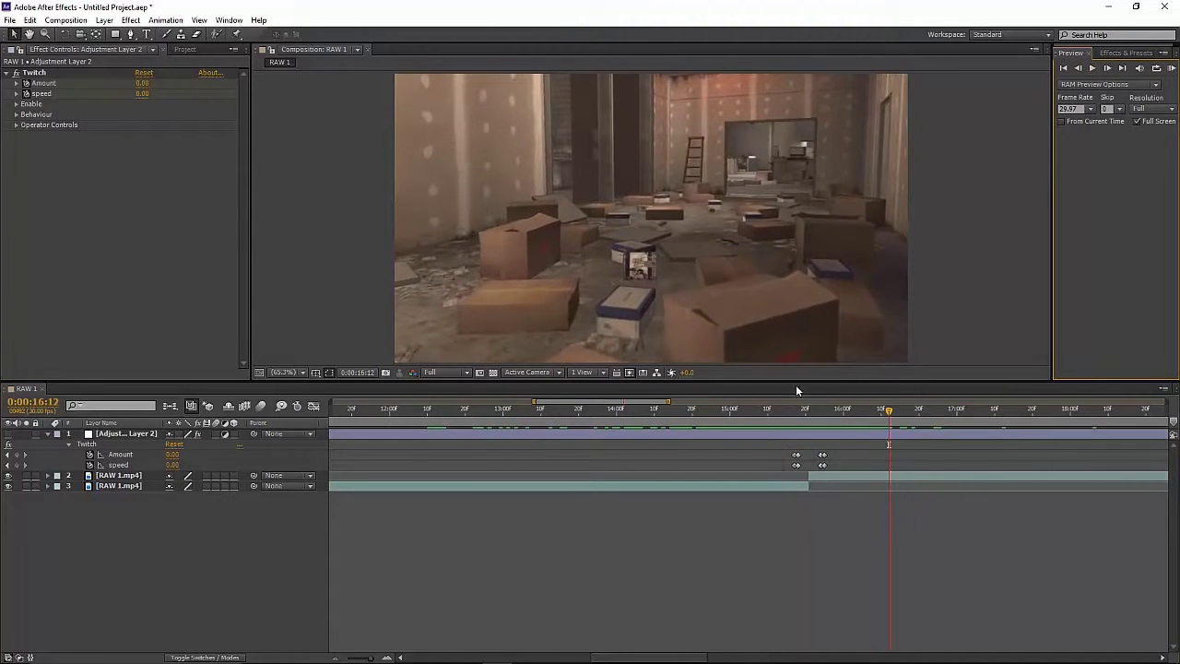
- Scrub around the clip boundary and expand Twitch's Enable options showing Blur and Slide
{"action": "left_click_drag", "start_coordinate": [774, 409], "coordinate": [798, 423]}
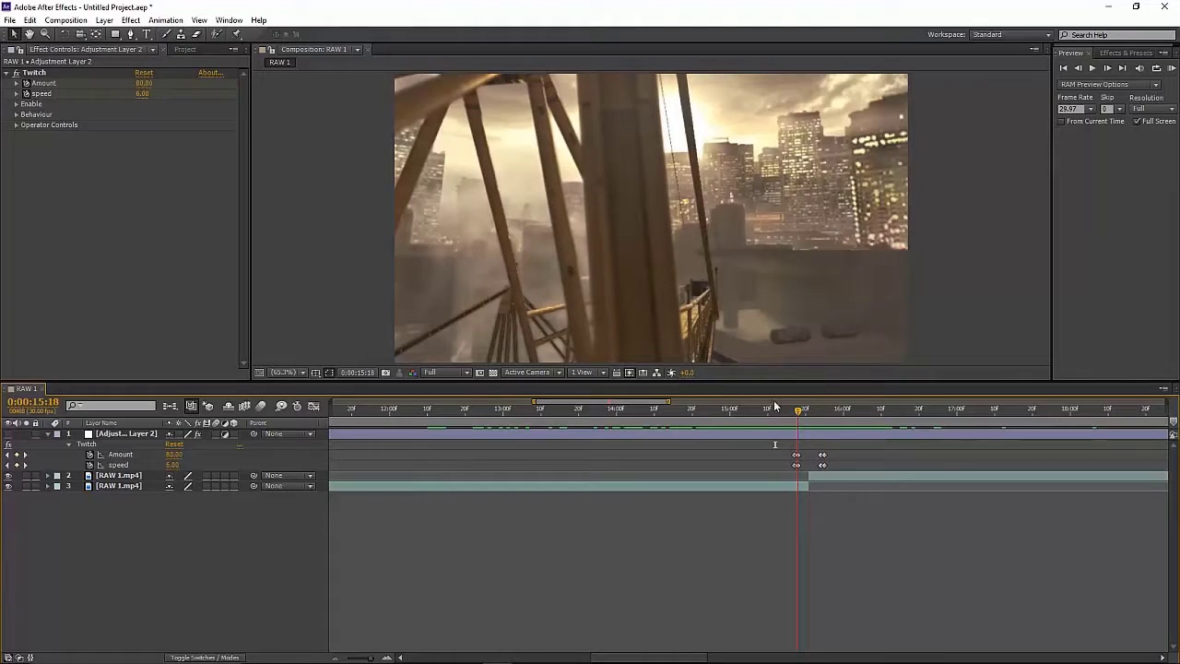
{"action": "left_click", "coordinate": [17, 104]}
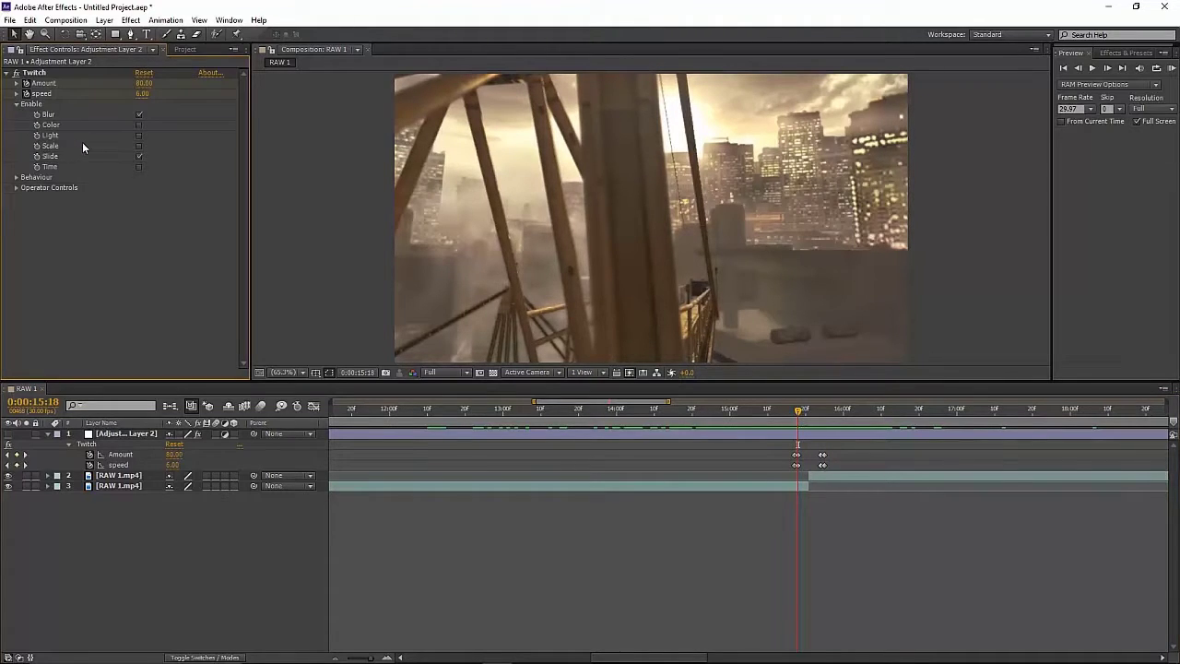